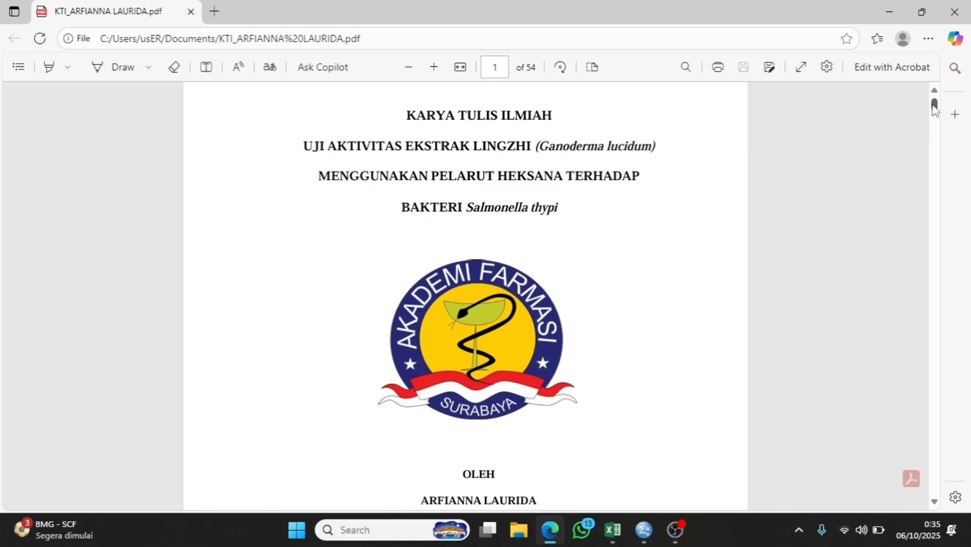
- Examine the inhibition-zone table, regression chart, ANOVA table and Duncan table on pages 41 to 44 of the PDF
{"action": "left_click_drag", "start_coordinate": [934, 108], "coordinate": [922, 409]}
{"action": "scroll", "coordinate": [644, 314], "scroll_direction": "up", "scroll_amount": 10}
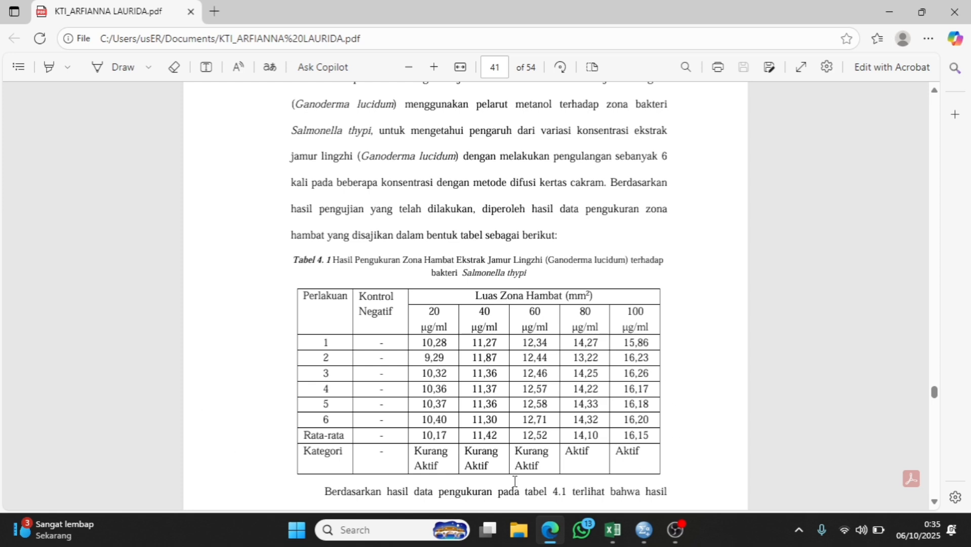
{"action": "scroll", "coordinate": [515, 481], "scroll_direction": "down", "scroll_amount": 7}
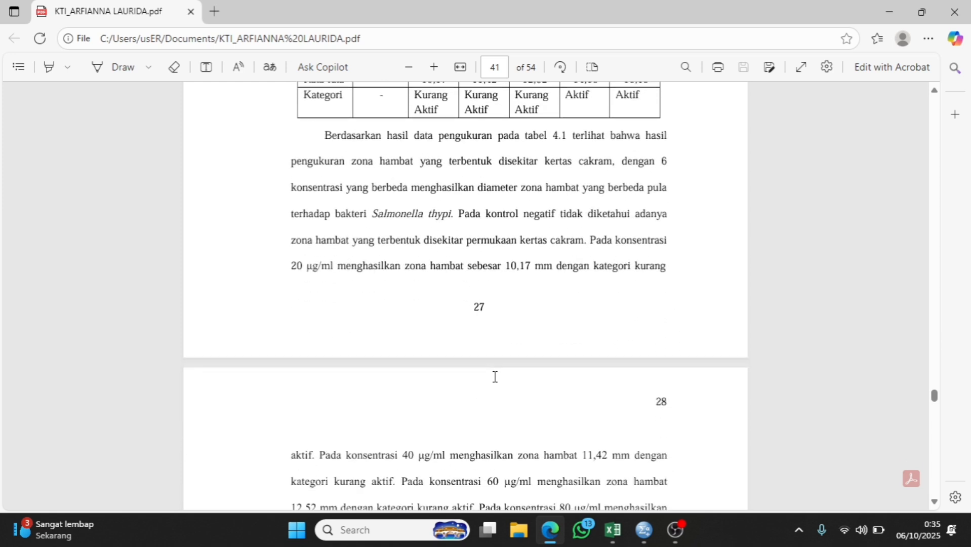
{"action": "scroll", "coordinate": [471, 286], "scroll_direction": "down", "scroll_amount": 4}
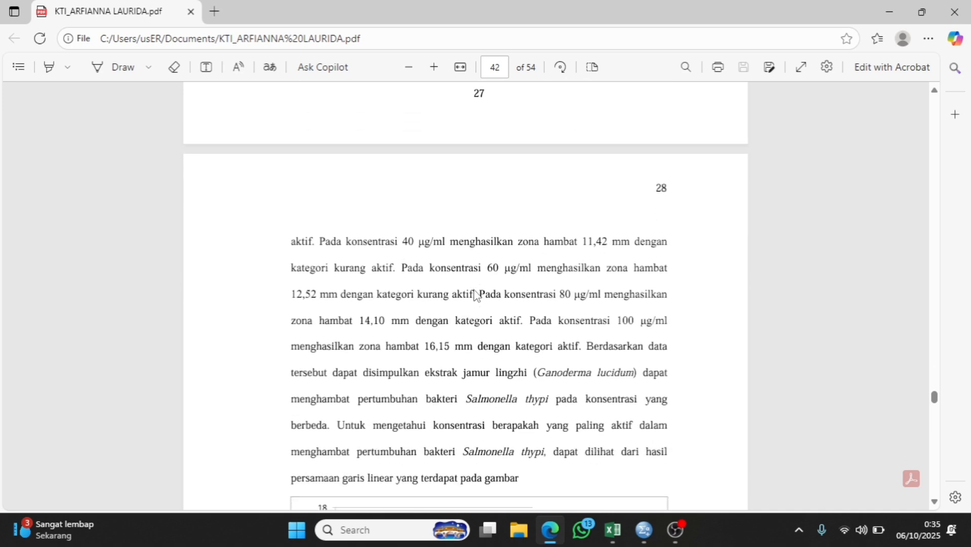
{"action": "scroll", "coordinate": [475, 294], "scroll_direction": "down", "scroll_amount": 4}
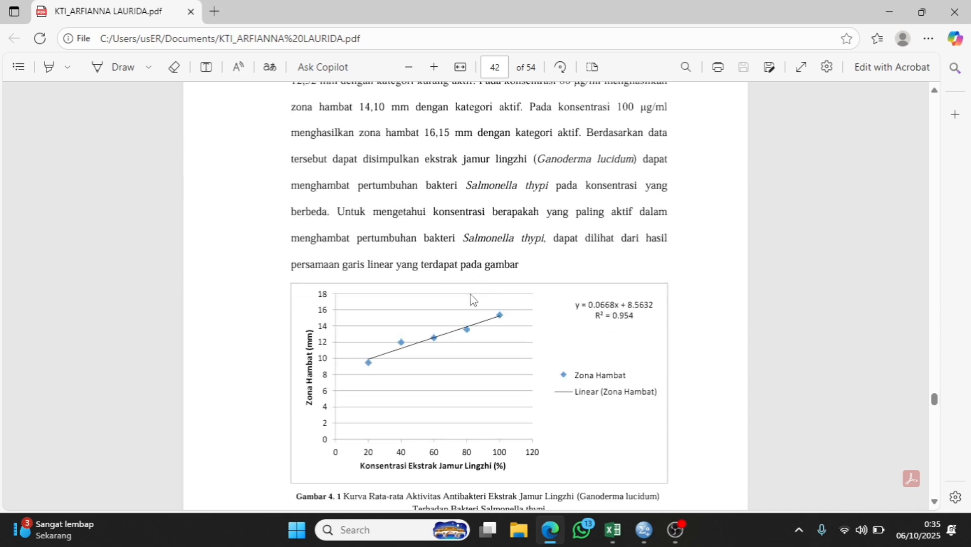
{"action": "scroll", "coordinate": [439, 301], "scroll_direction": "down", "scroll_amount": 10}
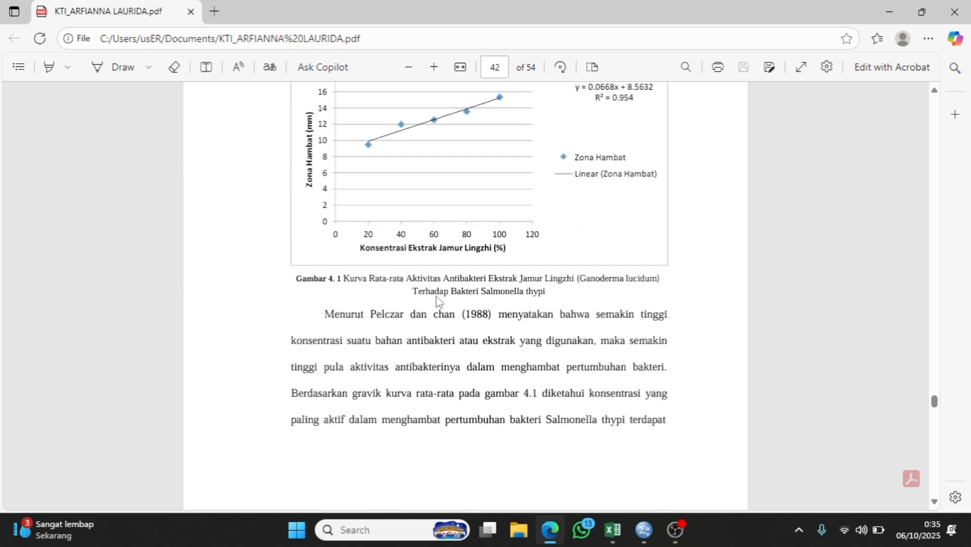
{"action": "scroll", "coordinate": [438, 301], "scroll_direction": "down", "scroll_amount": 7}
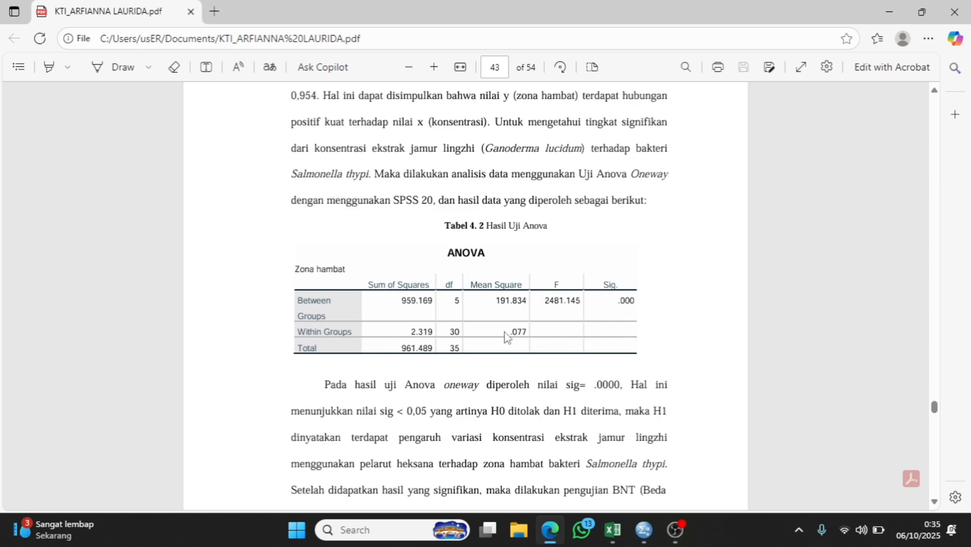
{"action": "scroll", "coordinate": [506, 337], "scroll_direction": "down", "scroll_amount": 12}
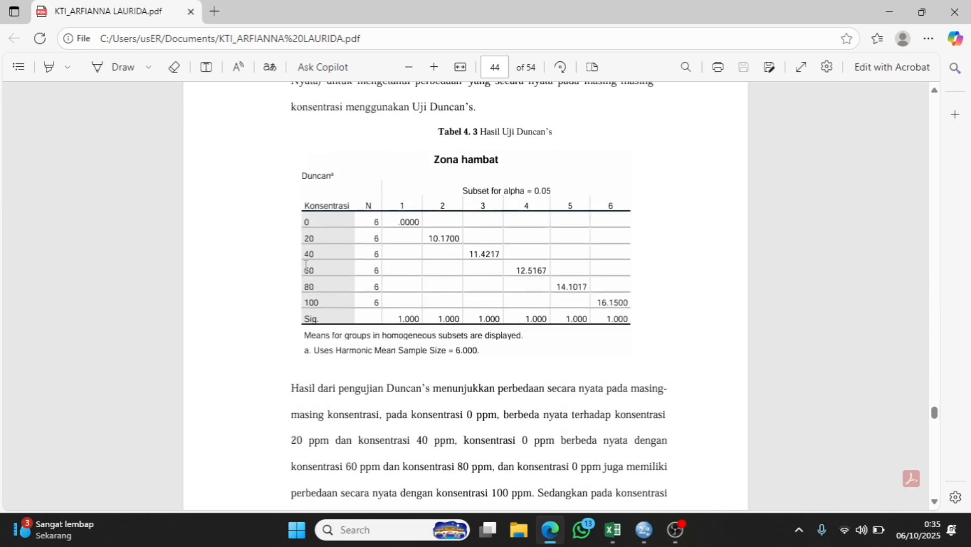
{"action": "scroll", "coordinate": [429, 215], "scroll_direction": "up", "scroll_amount": 12}
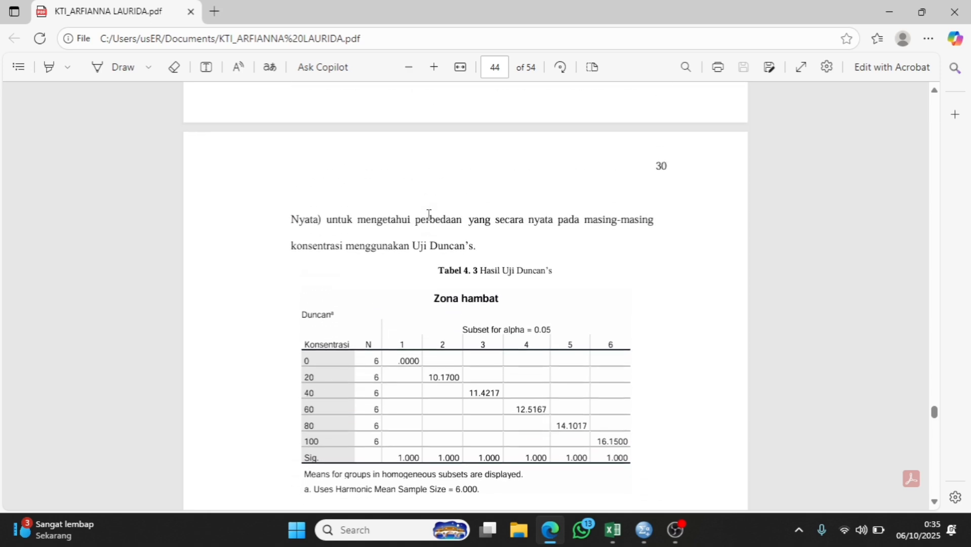
{"action": "scroll", "coordinate": [429, 216], "scroll_direction": "up", "scroll_amount": 1}
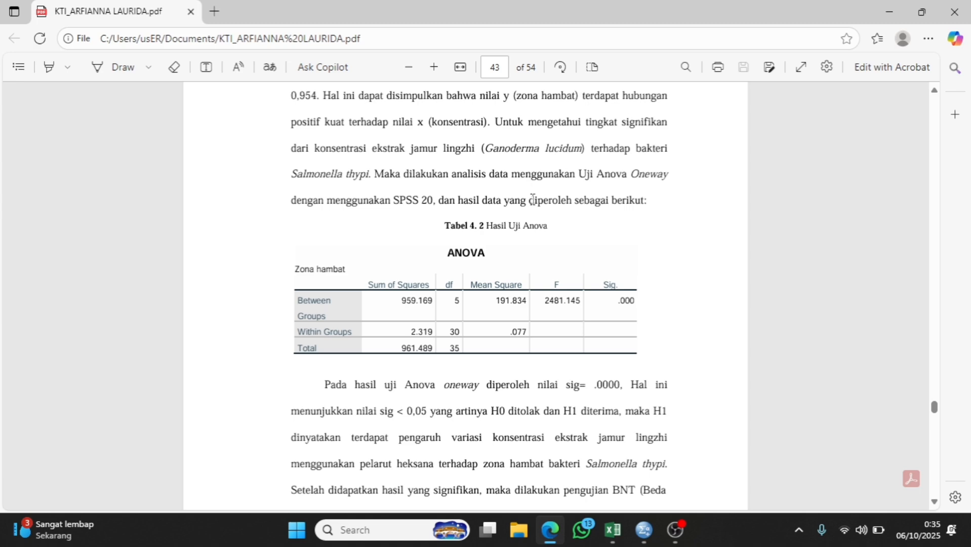
{"action": "scroll", "coordinate": [564, 268], "scroll_direction": "up", "scroll_amount": 1}
{"action": "scroll", "coordinate": [562, 262], "scroll_direction": "up", "scroll_amount": 15}
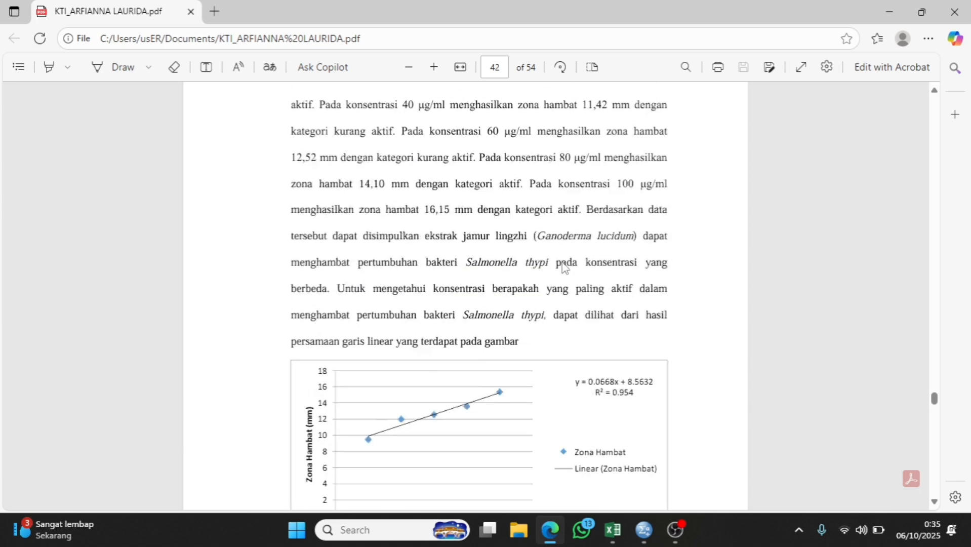
{"action": "scroll", "coordinate": [564, 267], "scroll_direction": "up", "scroll_amount": 1}
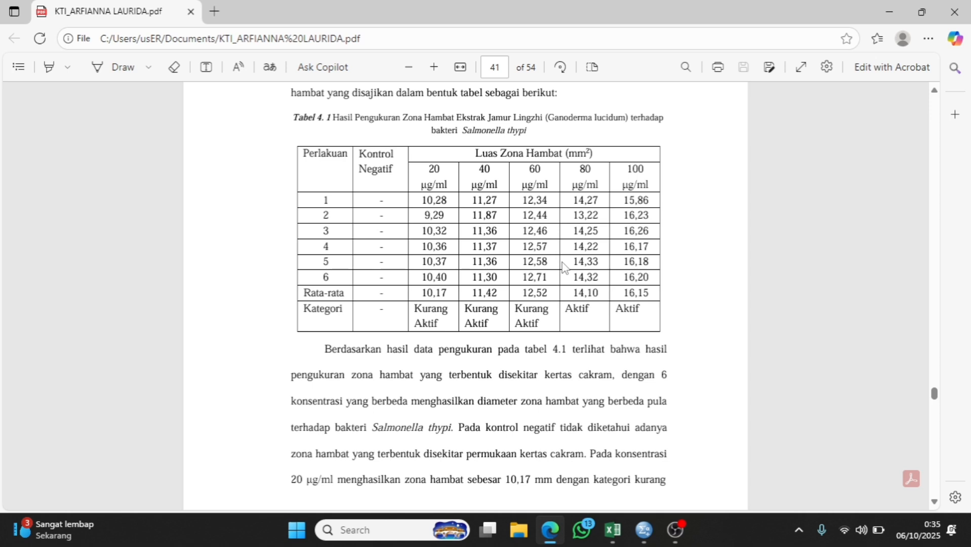
- Switch to the Excel workbook and review its Konsentrasi and zona hambat data columns
{"action": "mouse_move", "coordinate": [619, 529]}
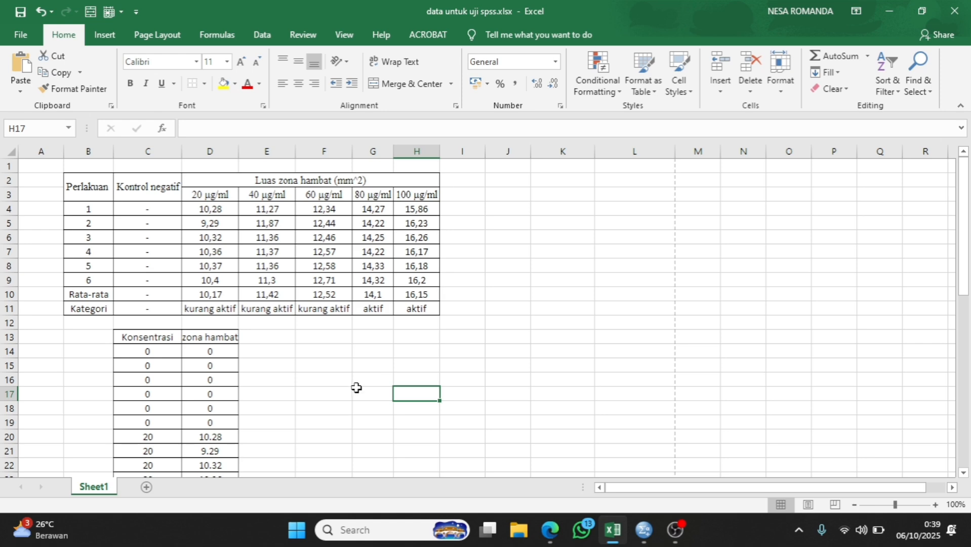
{"action": "scroll", "coordinate": [356, 388], "scroll_direction": "down", "scroll_amount": 11}
{"action": "scroll", "coordinate": [356, 387], "scroll_direction": "up", "scroll_amount": 11}
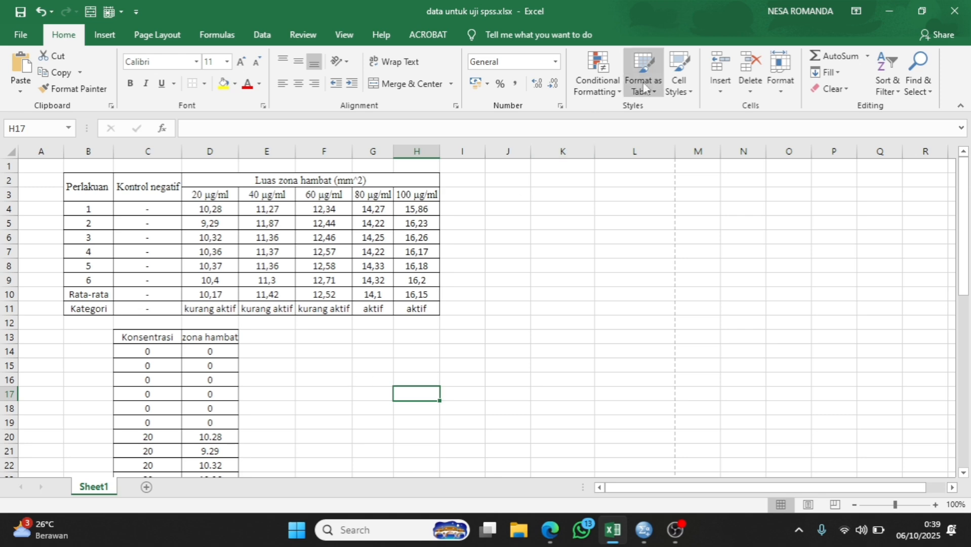
- Minimise the Excel workbook and switch to the empty IBM SPSS Statistics Data Editor
{"action": "double_click", "coordinate": [884, 4]}
{"action": "left_click", "coordinate": [876, 31]}
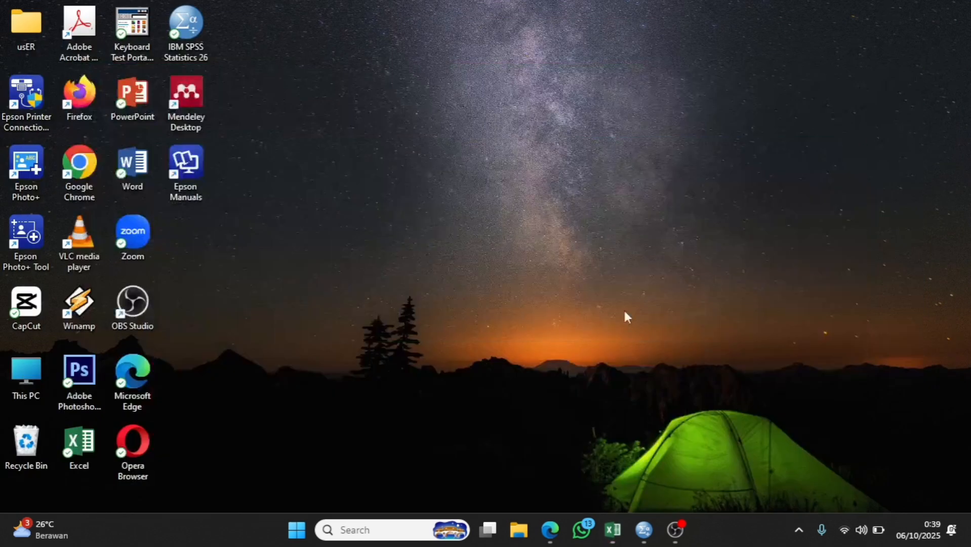
{"action": "mouse_move", "coordinate": [654, 529]}
{"action": "left_click", "coordinate": [645, 529]}
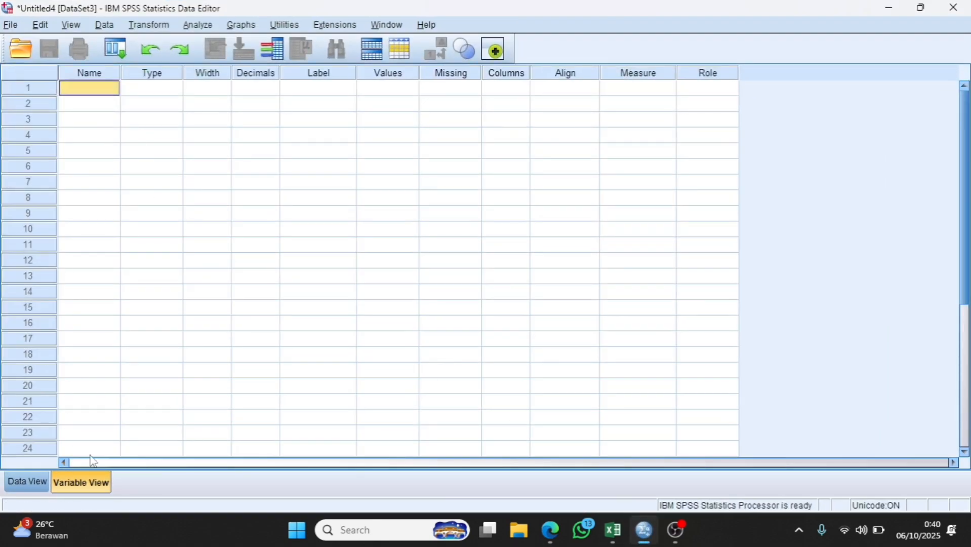
- Arrange the Excel workbook side by side with the SPSS Data Editor, each filling half of the screen
{"action": "right_click", "coordinate": [852, 7]}
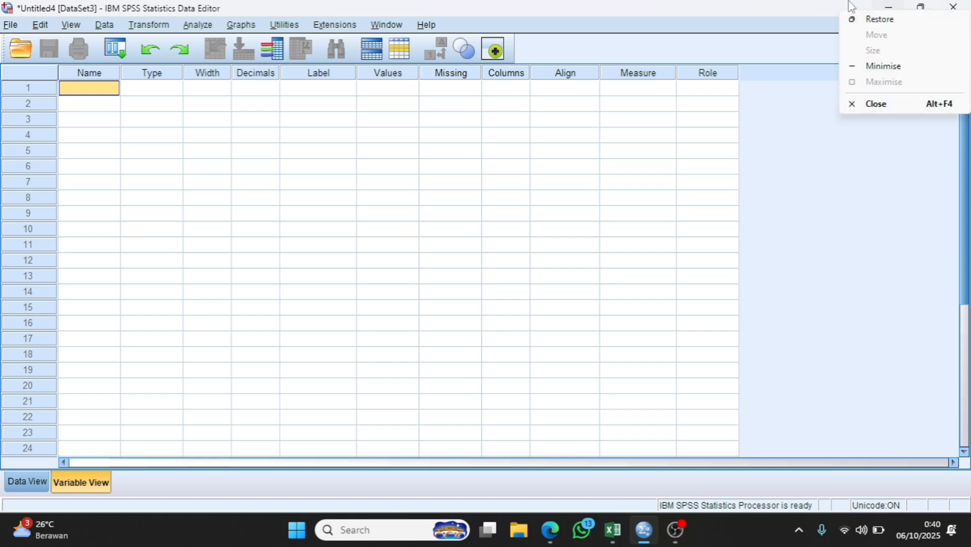
{"action": "left_click", "coordinate": [613, 530]}
{"action": "mouse_move", "coordinate": [920, 10]}
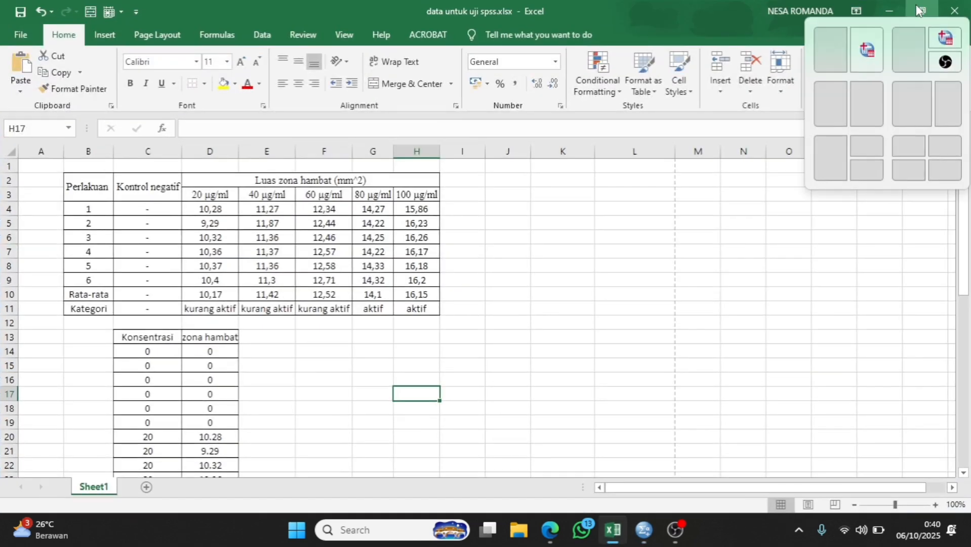
{"action": "left_click", "coordinate": [826, 63]}
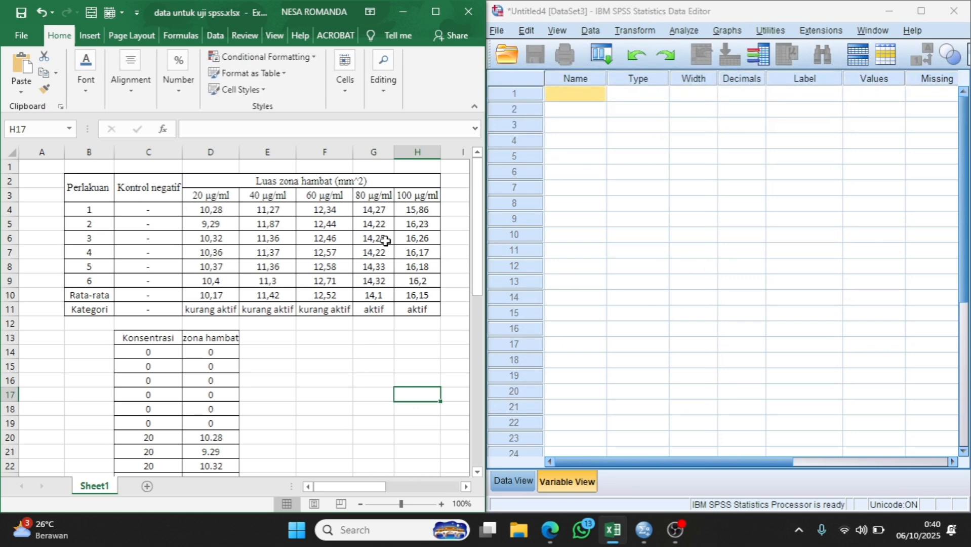
- Define two variables in the SPSS Variable View, named Konsentrasi and Zona_hambat
{"action": "left_click", "coordinate": [565, 101]}
{"action": "left_click", "coordinate": [563, 96]}
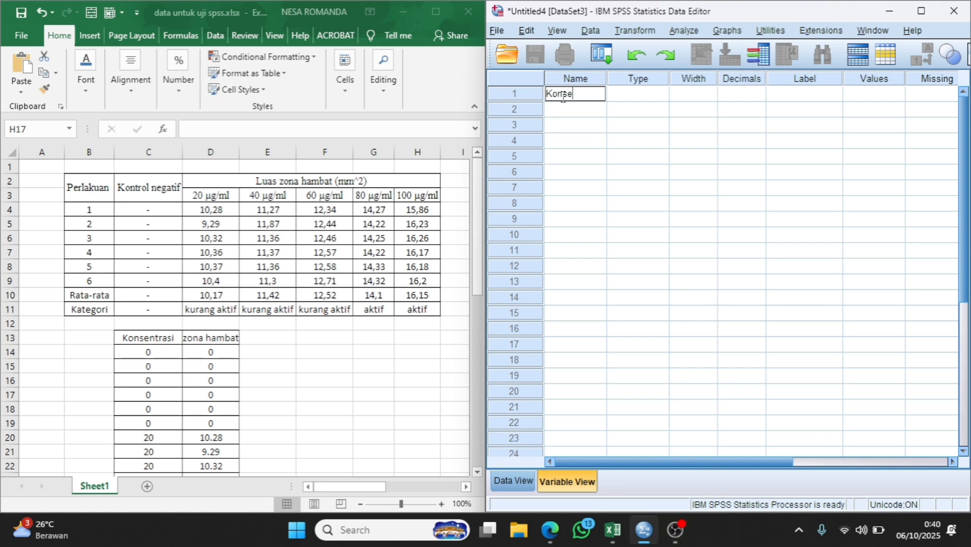
{"action": "type", "text": "Konsentrasi"}
{"action": "left_click", "coordinate": [583, 109]}
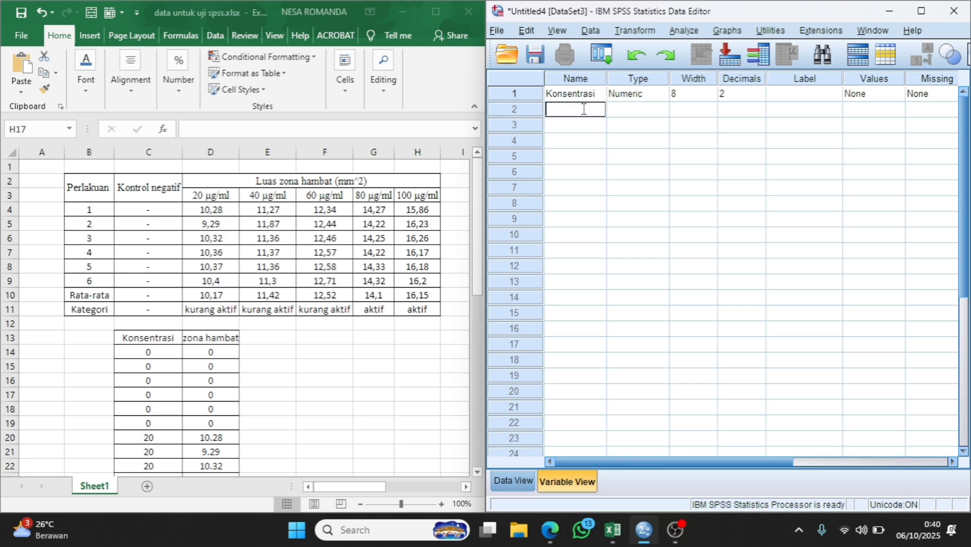
{"action": "type", "text": "Z"}
{"action": "type", "text": "ona_hambat"}
{"action": "key", "text": "BackSpace"}
{"action": "type", "text": "t"}
{"action": "left_click", "coordinate": [700, 108]}
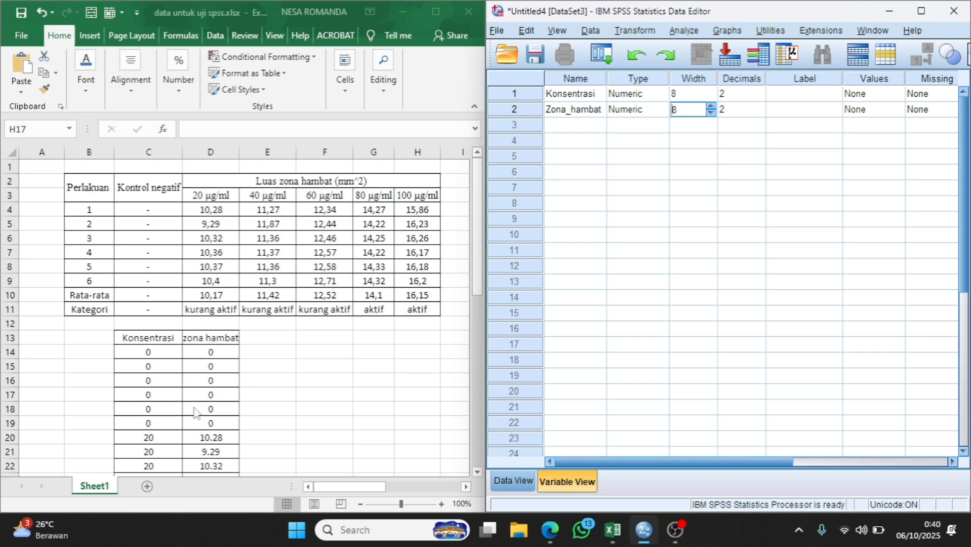
- Set the Konsentrasi variable's decimals to 0 and check the concentration and zone values in the worksheet
{"action": "left_click", "coordinate": [743, 97]}
{"action": "left_click", "coordinate": [760, 98]}
{"action": "left_click", "coordinate": [759, 97]}
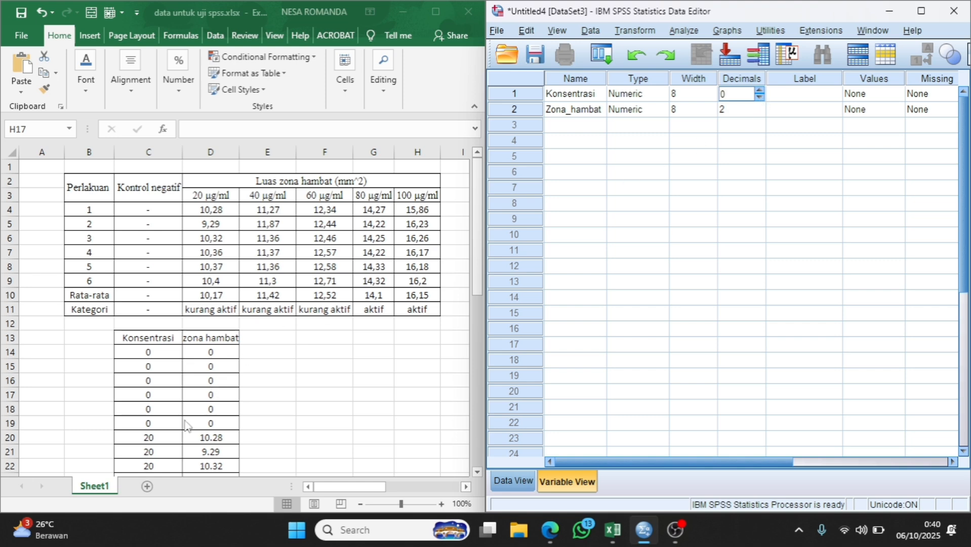
{"action": "scroll", "coordinate": [187, 424], "scroll_direction": "down", "scroll_amount": 3}
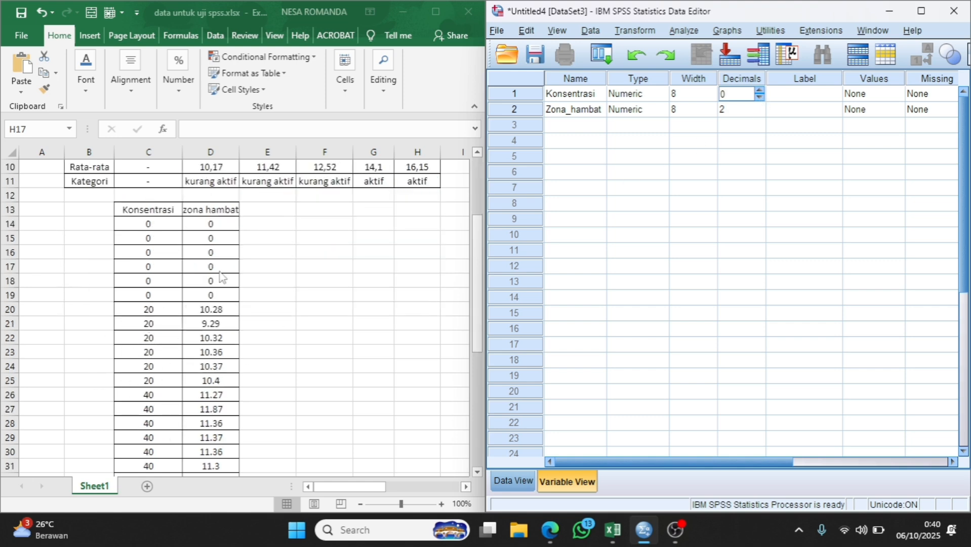
{"action": "scroll", "coordinate": [165, 304], "scroll_direction": "up", "scroll_amount": 2}
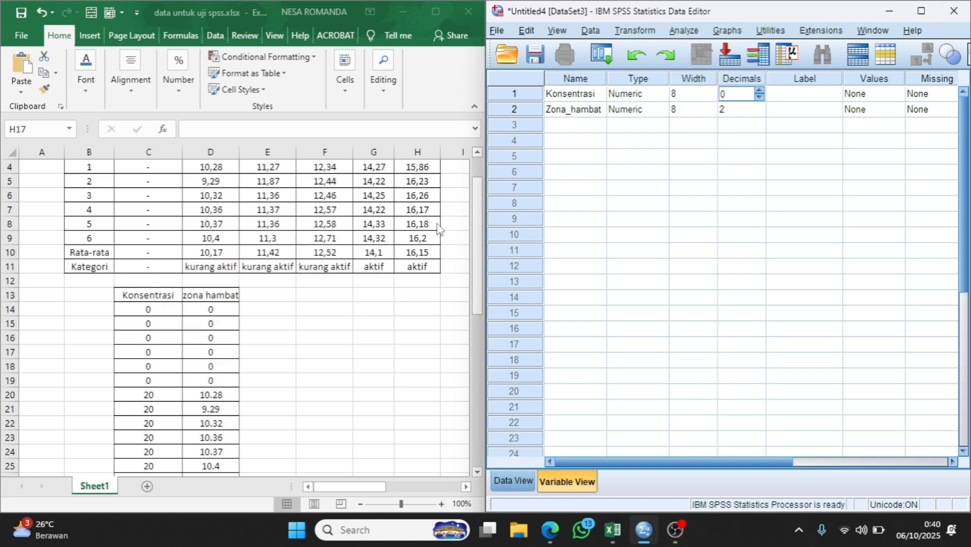
{"action": "scroll", "coordinate": [226, 346], "scroll_direction": "down", "scroll_amount": 1}
{"action": "scroll", "coordinate": [226, 346], "scroll_direction": "down", "scroll_amount": 1}
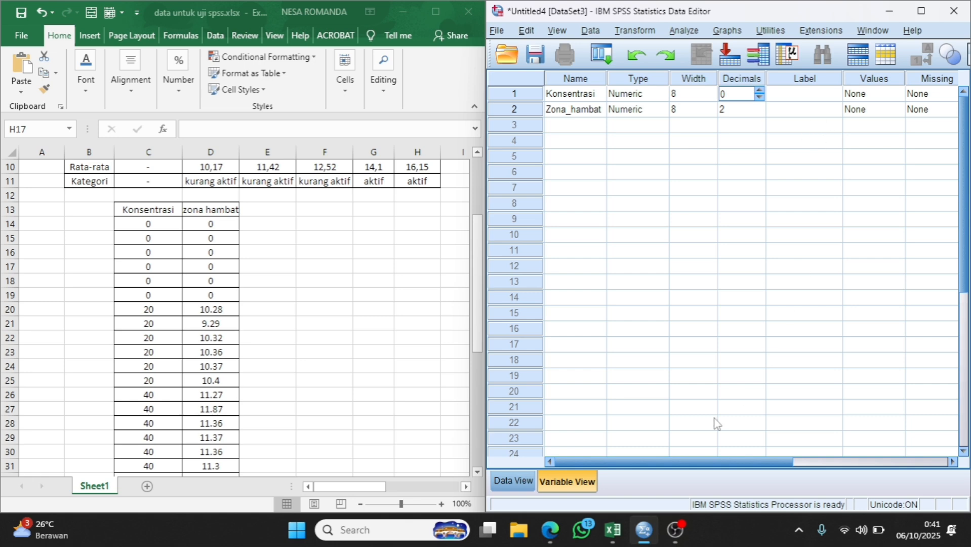
- Label the Konsentrasi variable "Konsentrasi" and the Zona_hambat variable "Zona hambat"
{"action": "left_click_drag", "start_coordinate": [674, 462], "coordinate": [708, 461]}
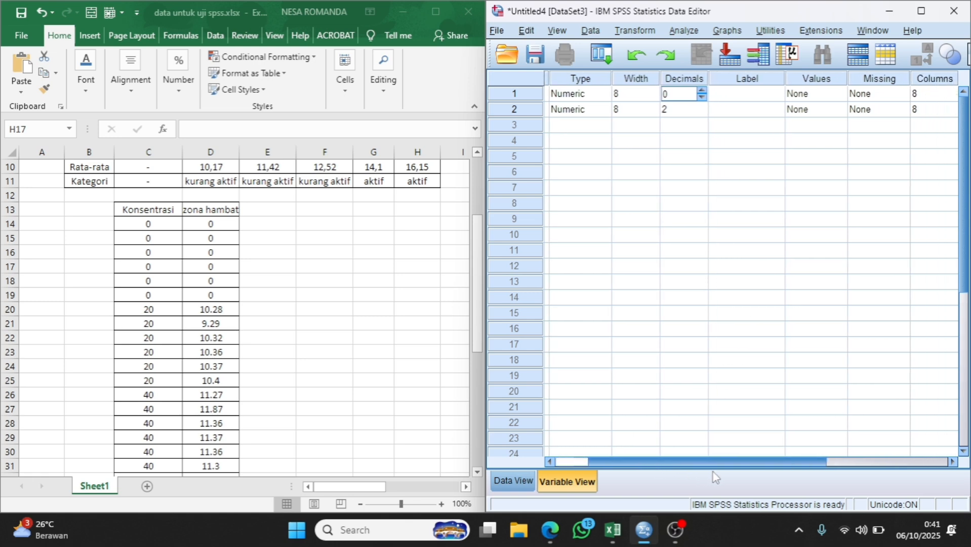
{"action": "left_click", "coordinate": [771, 97]}
{"action": "left_click_drag", "start_coordinate": [681, 461], "coordinate": [640, 467]}
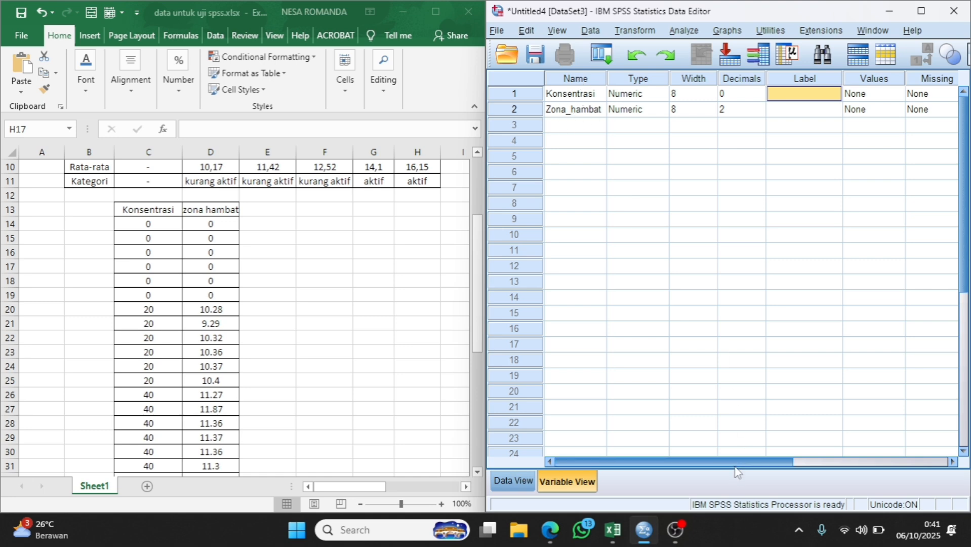
{"action": "left_click_drag", "start_coordinate": [736, 468], "coordinate": [752, 468]}
{"action": "left_click", "coordinate": [766, 82]}
{"action": "left_click", "coordinate": [767, 93]}
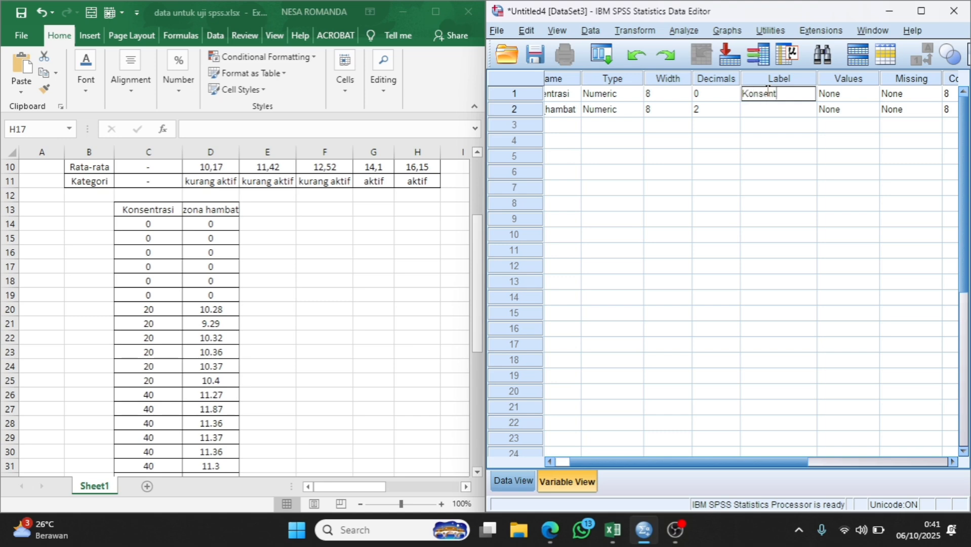
{"action": "type", "text": "Konsentrasi"}
{"action": "left_click", "coordinate": [784, 110]}
{"action": "left_click", "coordinate": [784, 110]}
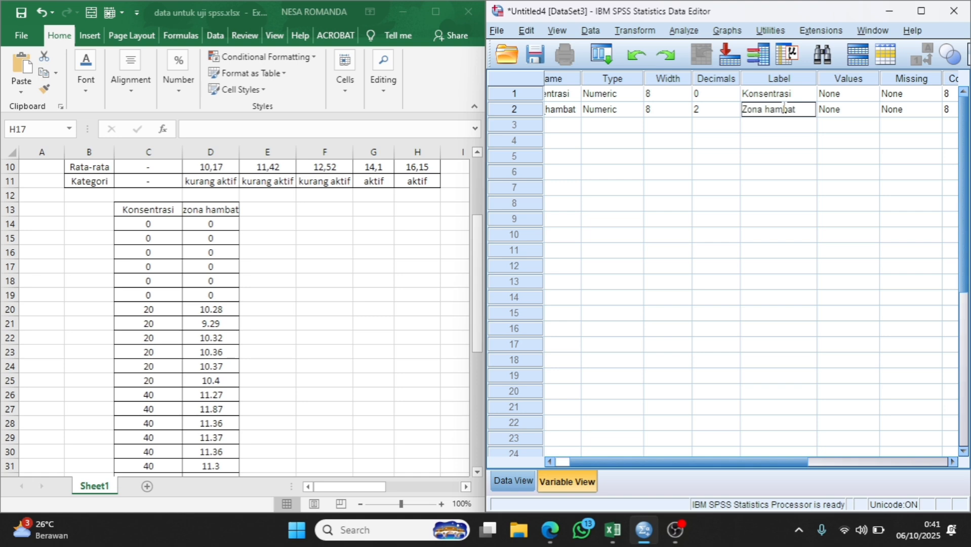
{"action": "type", "text": "Zona hambat"}
- Add the value labels 1 = "0" and 2 = "20" to the Konsentrasi variable
{"action": "left_click", "coordinate": [848, 93]}
{"action": "left_click", "coordinate": [874, 93]}
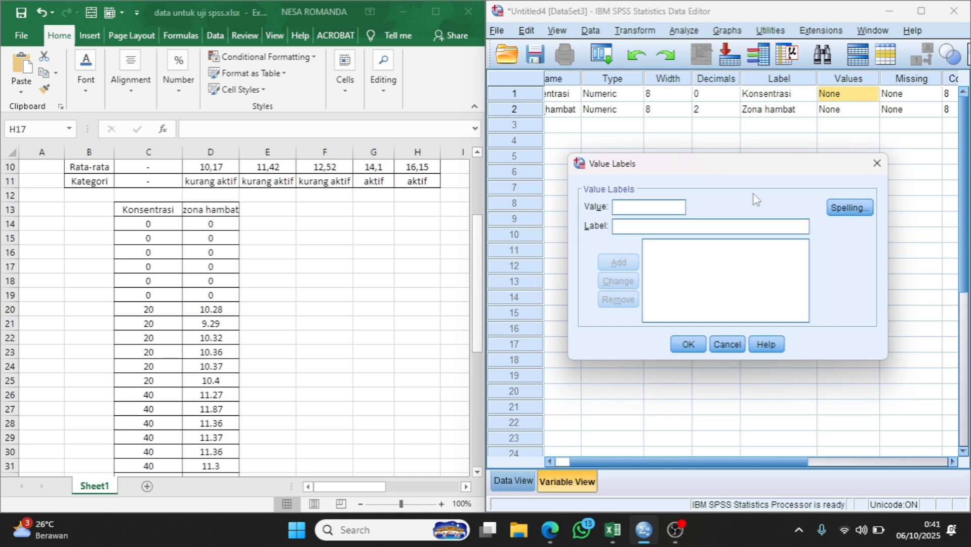
{"action": "scroll", "coordinate": [126, 317], "scroll_direction": "up", "scroll_amount": 3}
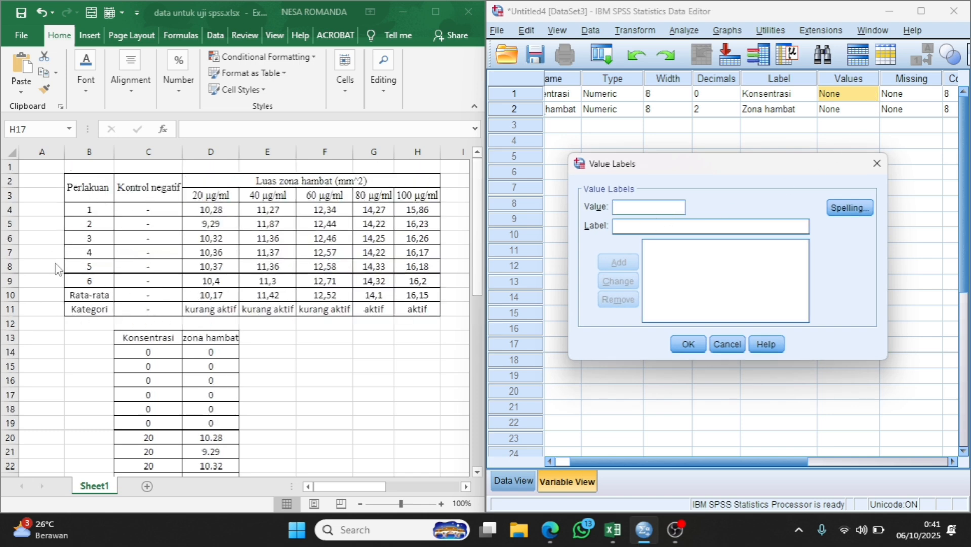
{"action": "type", "text": "1"}
{"action": "left_click", "coordinate": [667, 226]}
{"action": "type", "text": "0"}
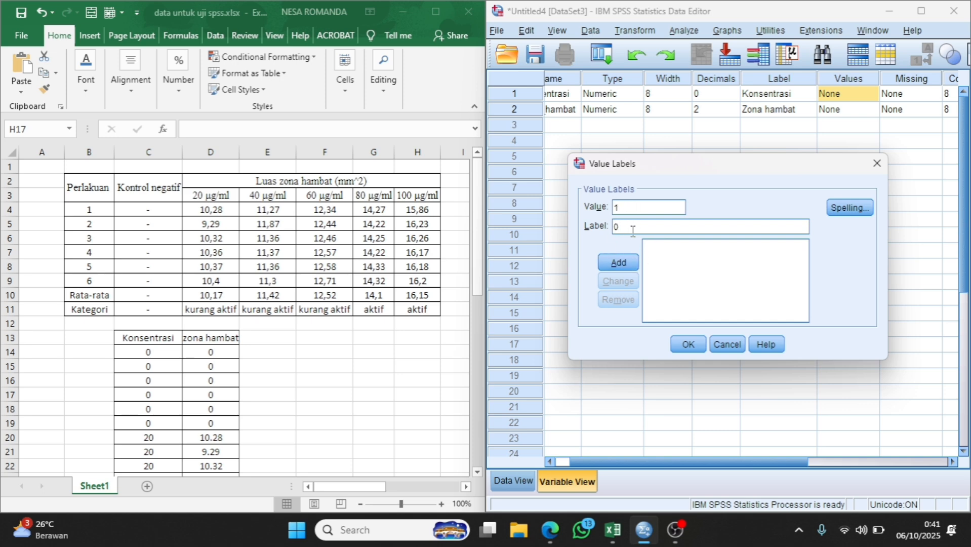
{"action": "left_click", "coordinate": [626, 264]}
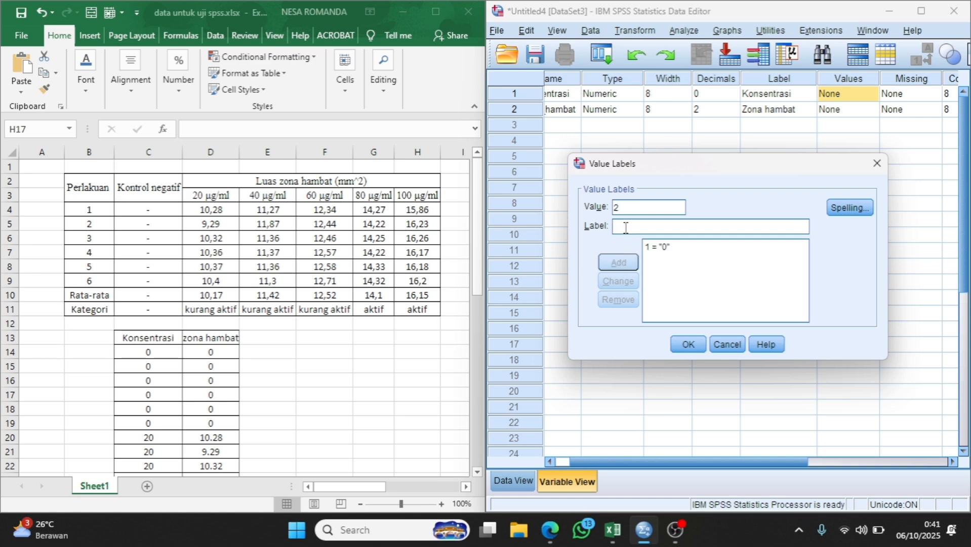
{"action": "left_click", "coordinate": [626, 227]}
{"action": "type", "text": "20"}
{"action": "left_click", "coordinate": [621, 264]}
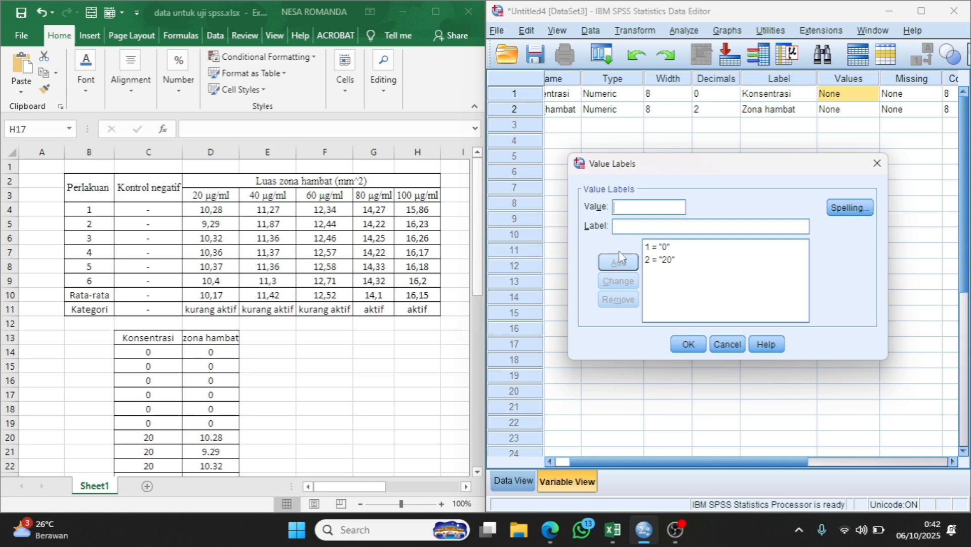
- Add the value labels 3 = "40" and 4 = "60" to the Konsentrasi variable
{"action": "left_click", "coordinate": [632, 223]}
{"action": "type", "text": "4"}
{"action": "left_click", "coordinate": [620, 264]}
{"action": "type", "text": "6"}
{"action": "left_click", "coordinate": [623, 263]}
- Add the value labels 5 = "80" and 6 = "100" and apply the complete label set to the Konsentrasi variable
{"action": "left_click", "coordinate": [632, 227]}
{"action": "type", "text": "80"}
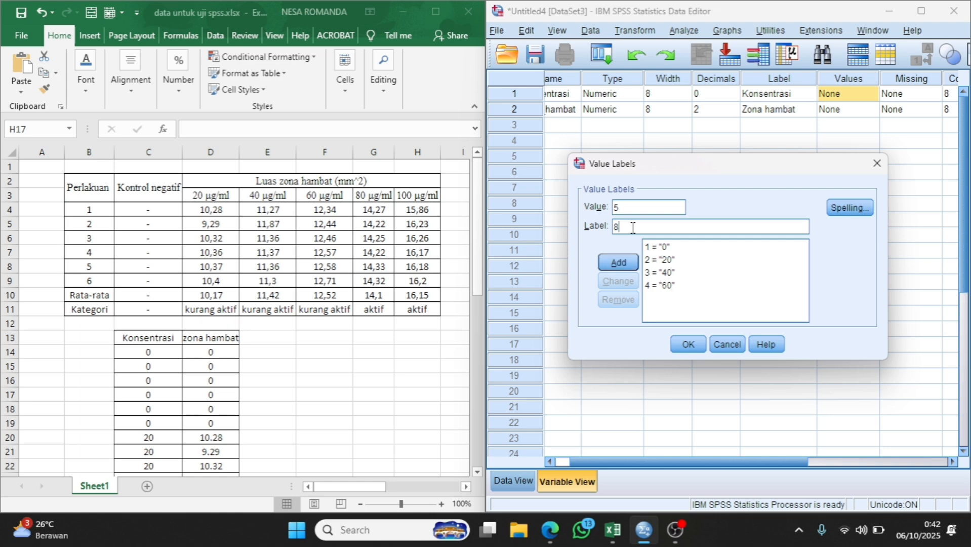
{"action": "left_click", "coordinate": [623, 263]}
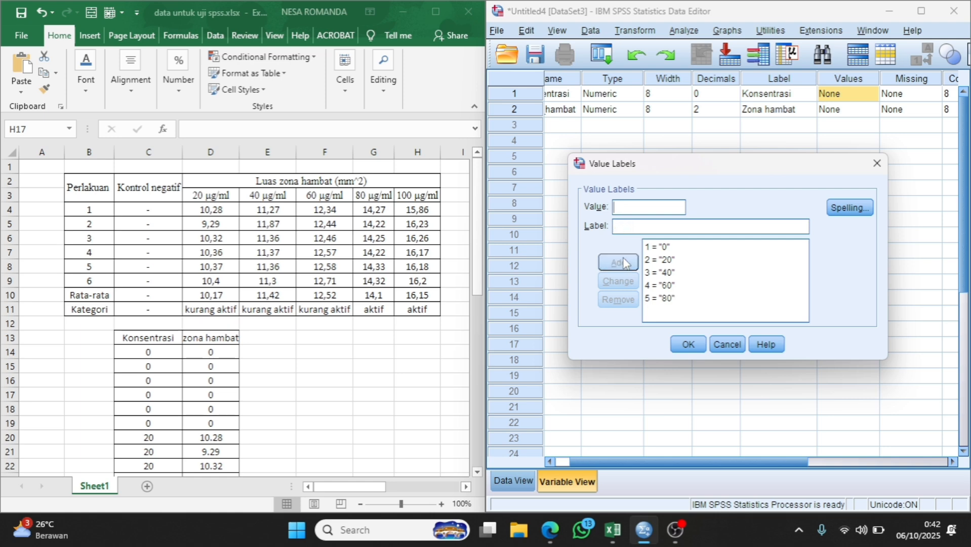
{"action": "type", "text": "6"}
{"action": "left_click", "coordinate": [629, 225]}
{"action": "type", "text": "100"}
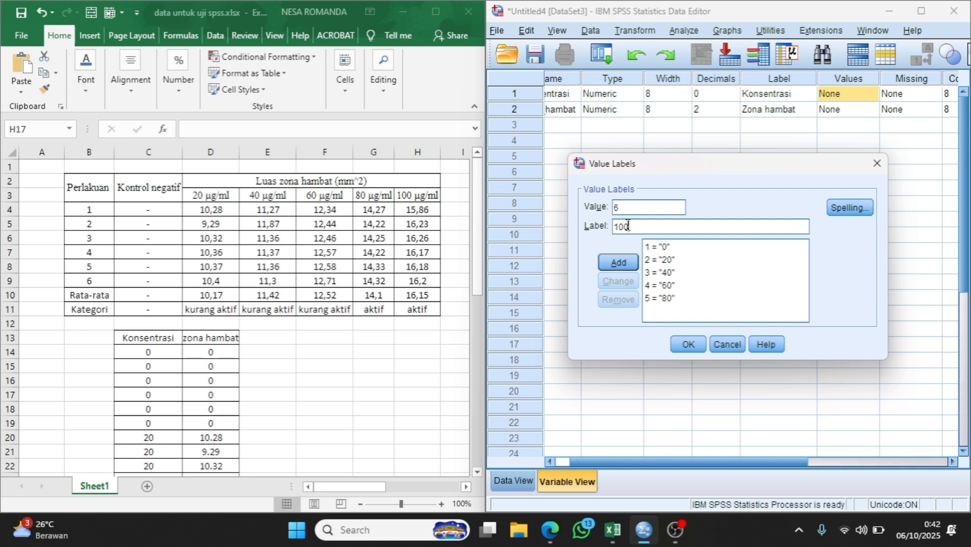
{"action": "left_click", "coordinate": [618, 262]}
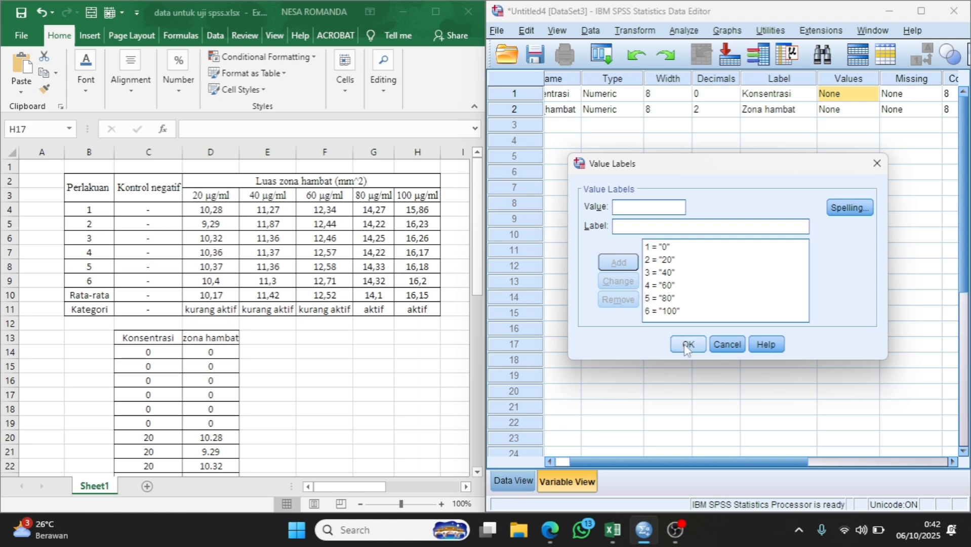
{"action": "left_click", "coordinate": [668, 248]}
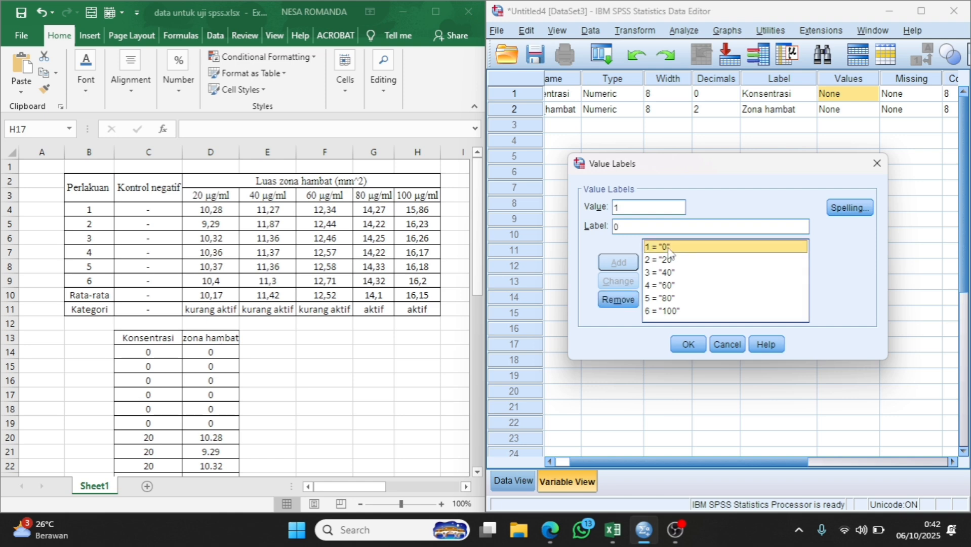
{"action": "left_click", "coordinate": [683, 349]}
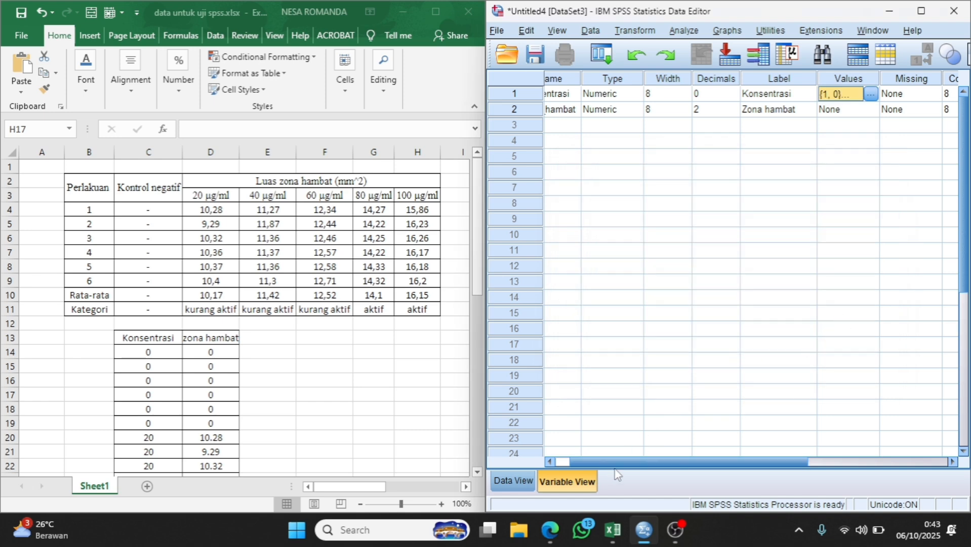
- Set the measurement level of both the Konsentrasi and Zona_hambat variables to Scale
{"action": "left_click_drag", "start_coordinate": [617, 472], "coordinate": [780, 476]}
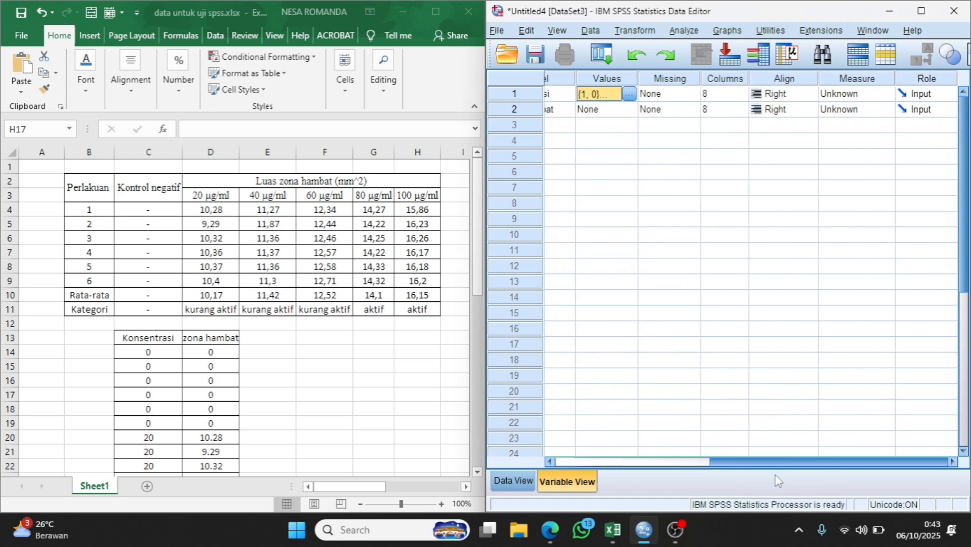
{"action": "left_click", "coordinate": [872, 96]}
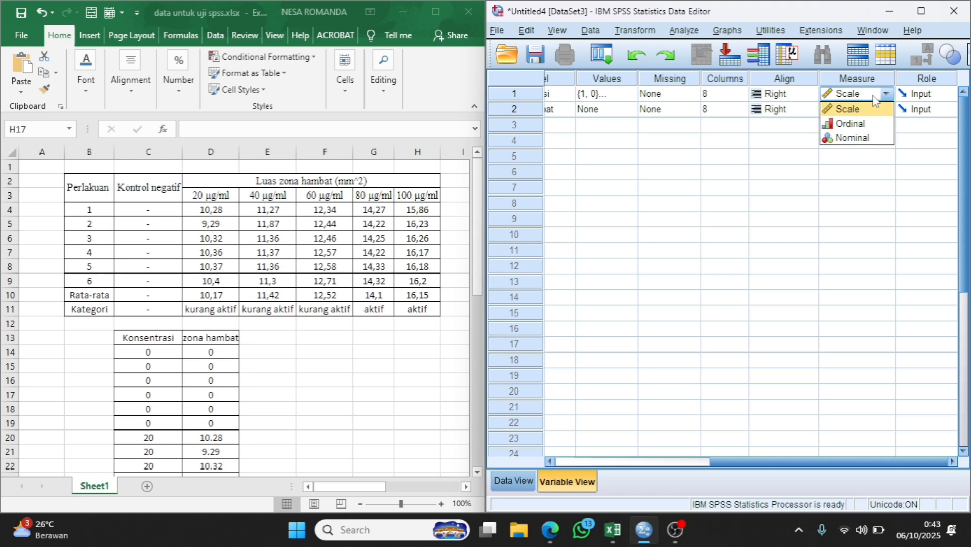
{"action": "left_click", "coordinate": [872, 112]}
{"action": "left_click", "coordinate": [875, 109]}
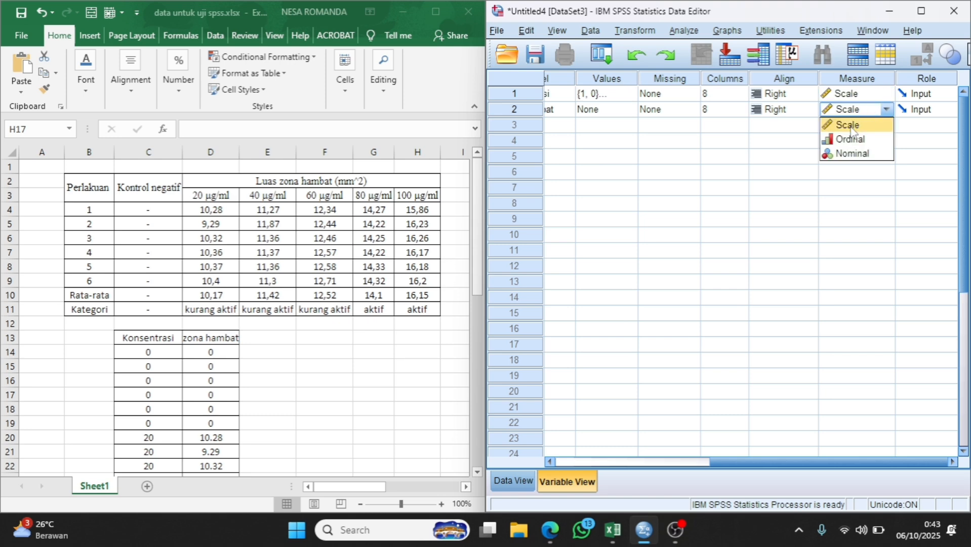
{"action": "left_click", "coordinate": [861, 125]}
- In the Data View, widen the Konsentrasi and Zona_hambat columns so their names fit on one line
{"action": "left_click", "coordinate": [515, 480]}
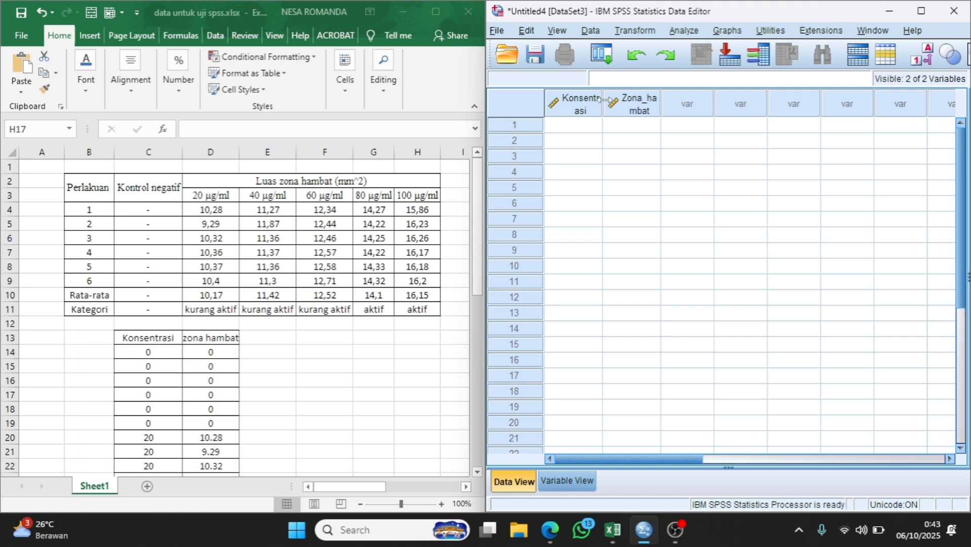
{"action": "left_click_drag", "start_coordinate": [603, 99], "coordinate": [621, 99]}
{"action": "left_click_drag", "start_coordinate": [680, 95], "coordinate": [699, 96]}
{"action": "left_click", "coordinate": [602, 117]}
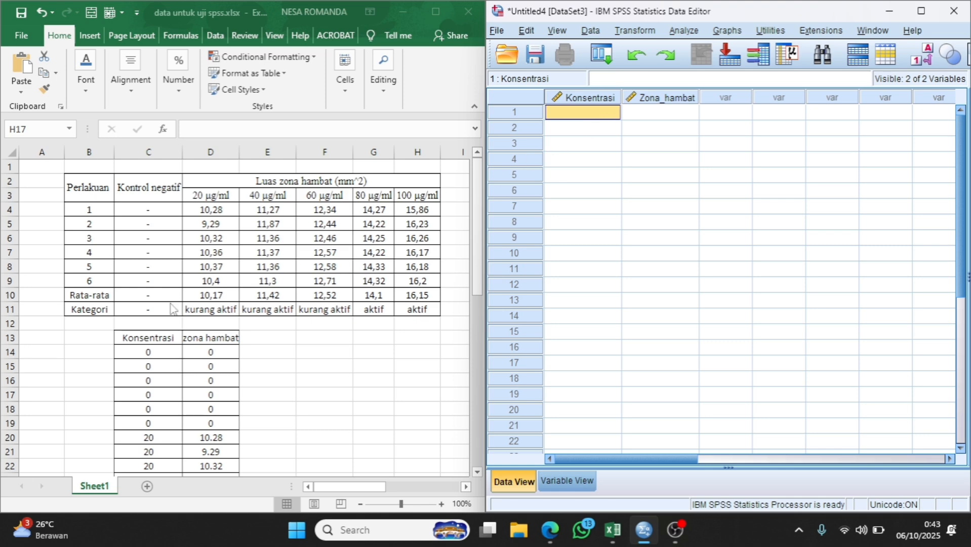
- Copy all Konsentrasi and zona hambat values below their headings, C14:D49, from the Excel worksheet
{"action": "scroll", "coordinate": [284, 270], "scroll_direction": "down", "scroll_amount": 4}
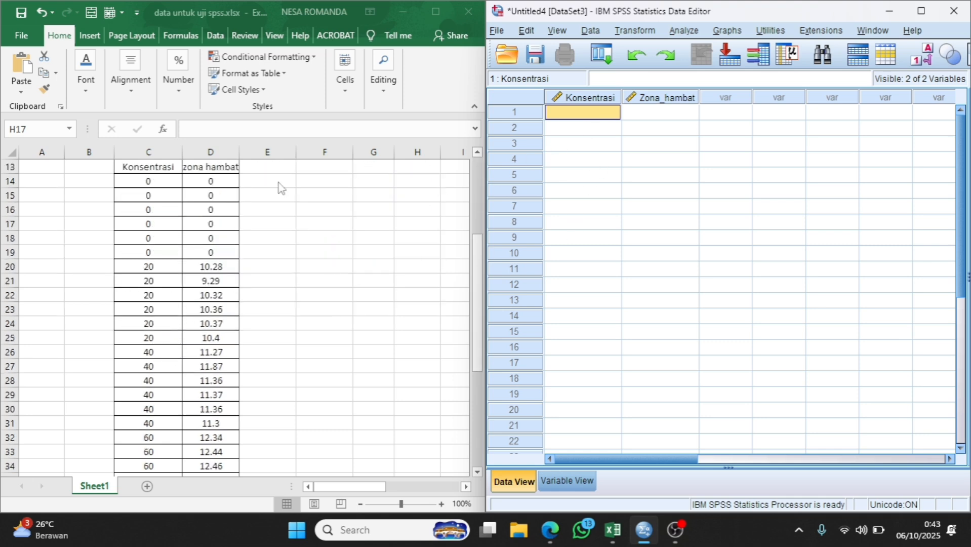
{"action": "left_click", "coordinate": [162, 188]}
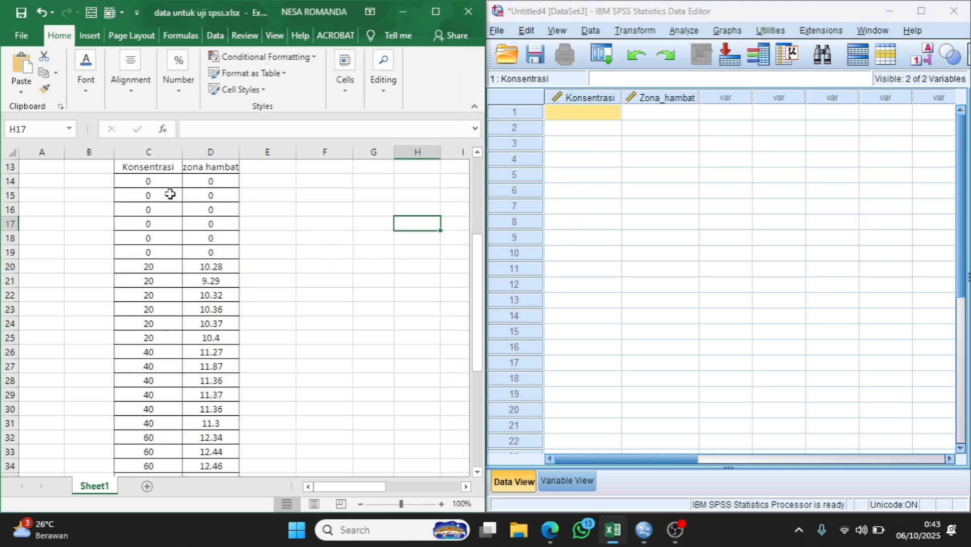
{"action": "left_click_drag", "start_coordinate": [162, 182], "coordinate": [215, 441]}
{"action": "right_click", "coordinate": [215, 440]}
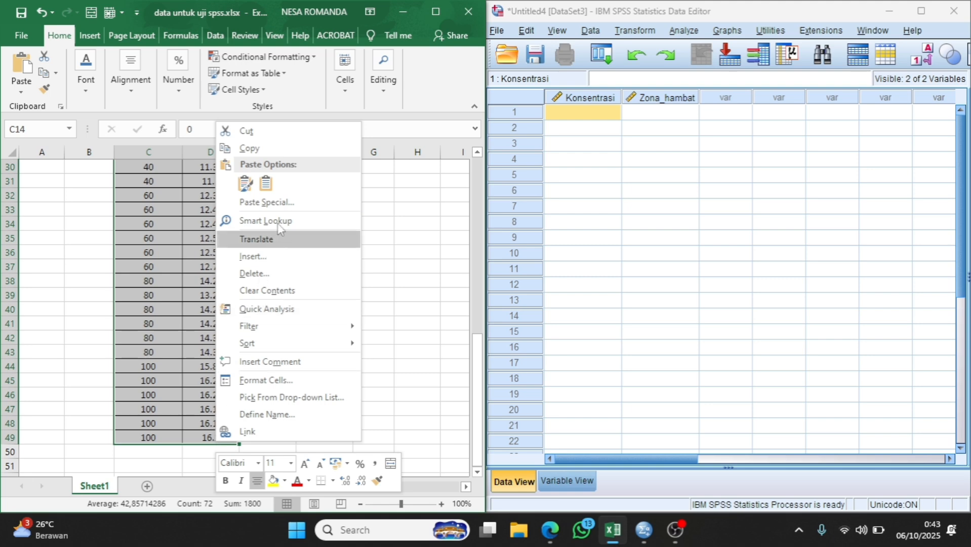
{"action": "left_click", "coordinate": [283, 149]}
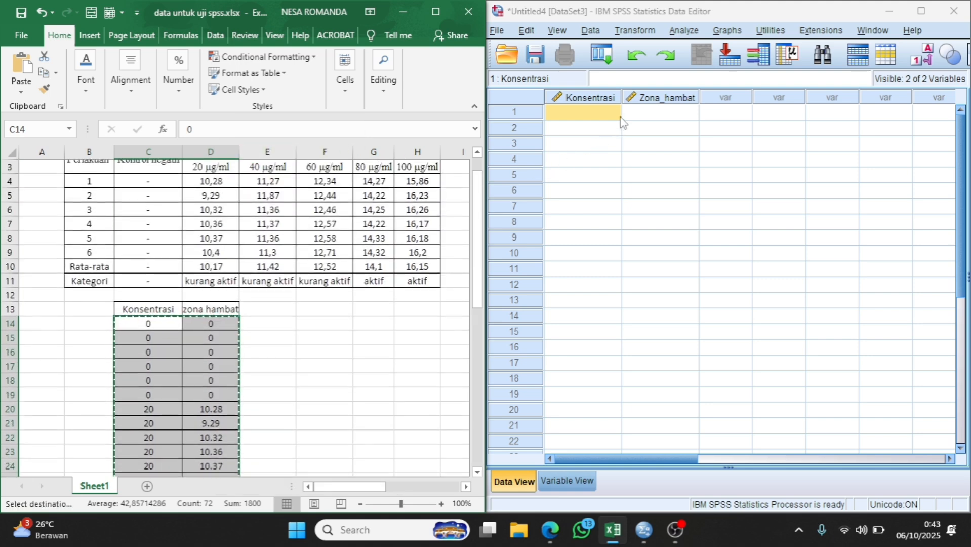
- Paste the copied values into the SPSS data sheet from the first Konsentrasi cell and review the pasted rows
{"action": "left_click", "coordinate": [603, 114]}
{"action": "right_click", "coordinate": [603, 116]}
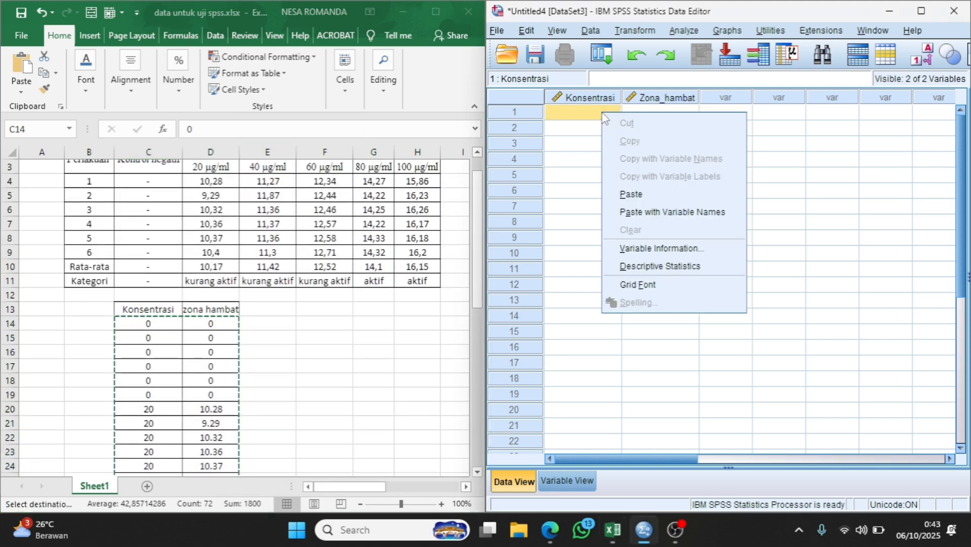
{"action": "left_click", "coordinate": [631, 194]}
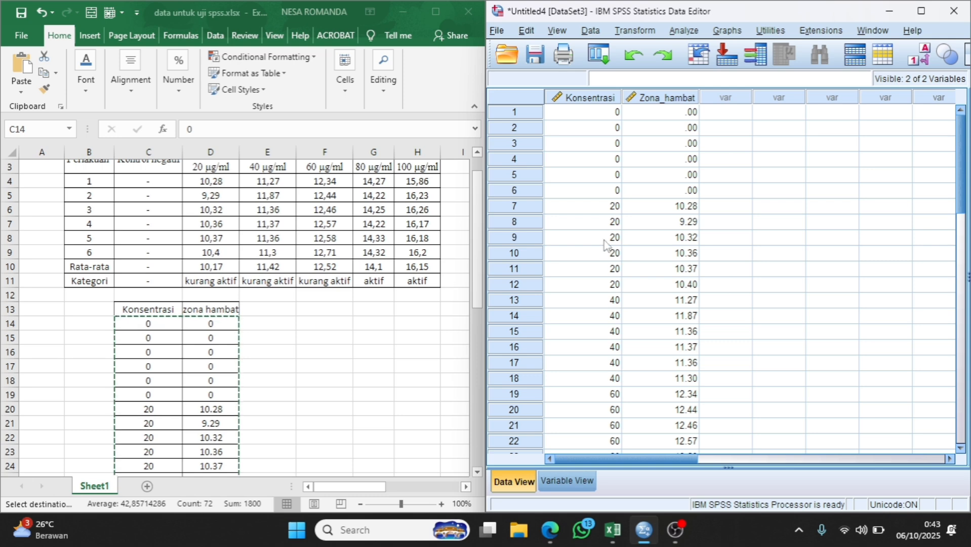
{"action": "scroll", "coordinate": [630, 256], "scroll_direction": "down", "scroll_amount": 6}
{"action": "scroll", "coordinate": [629, 256], "scroll_direction": "down", "scroll_amount": 5}
{"action": "scroll", "coordinate": [630, 256], "scroll_direction": "up", "scroll_amount": 11}
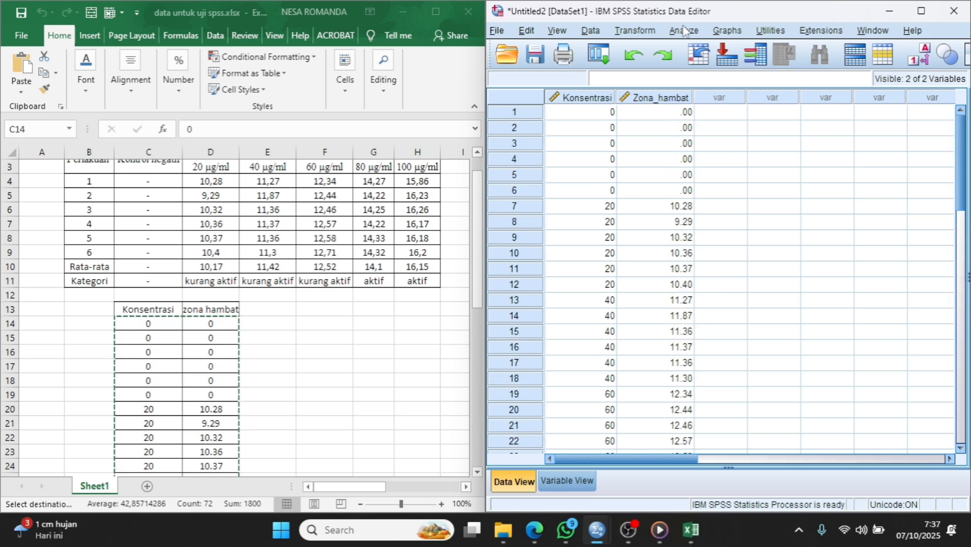
- Set up an Explore analysis with Konsentrasi as the factor and Zona hambat as the dependent variable
{"action": "left_click", "coordinate": [683, 31]}
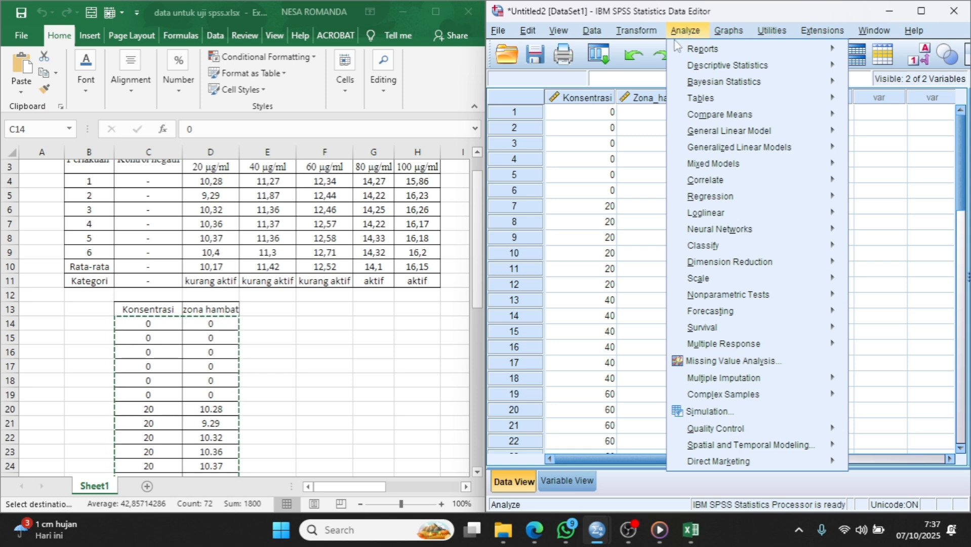
{"action": "mouse_move", "coordinate": [681, 51]}
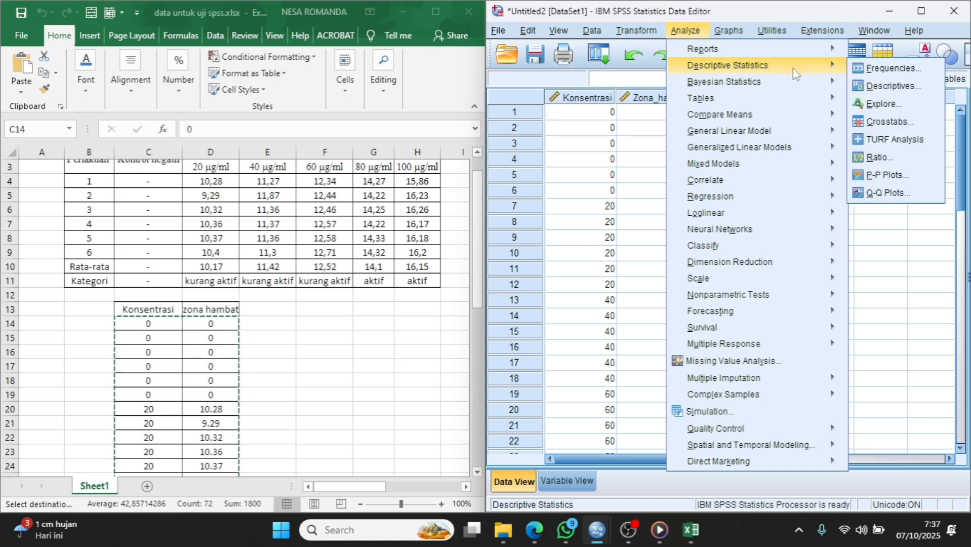
{"action": "left_click", "coordinate": [864, 103]}
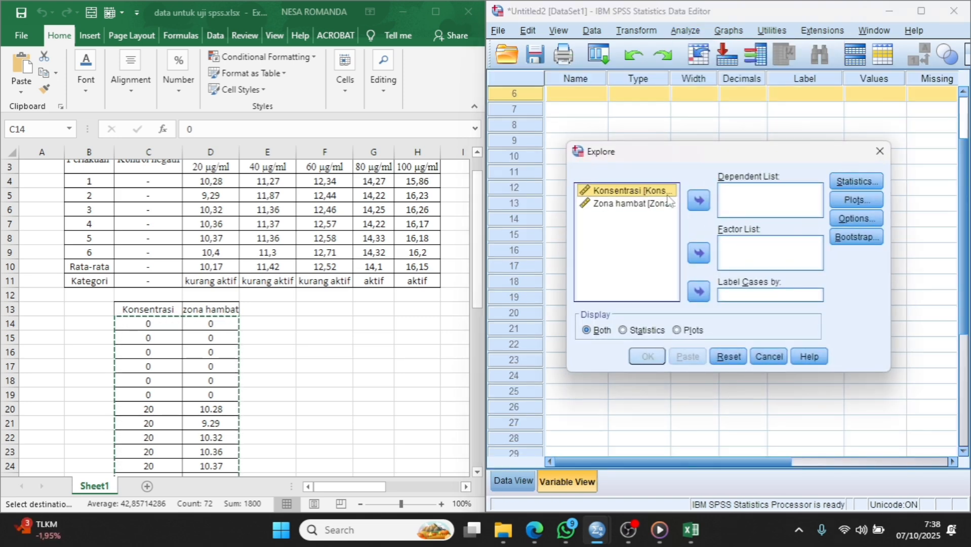
{"action": "left_click", "coordinate": [698, 254]}
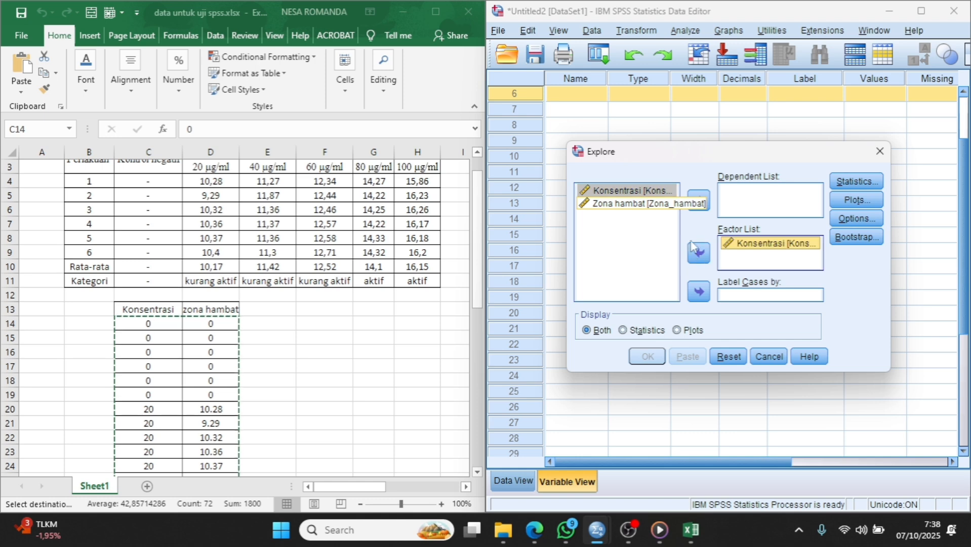
{"action": "left_click", "coordinate": [653, 192]}
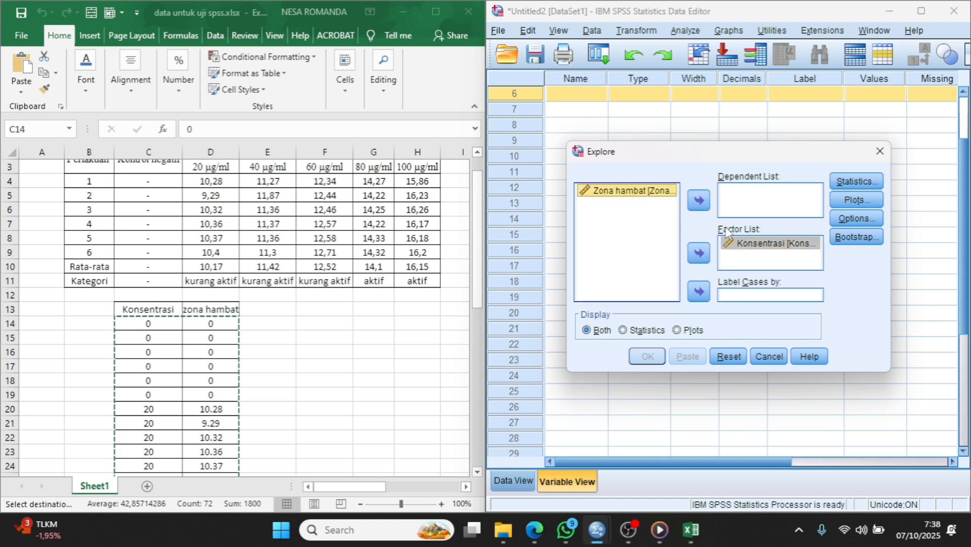
{"action": "left_click", "coordinate": [705, 202]}
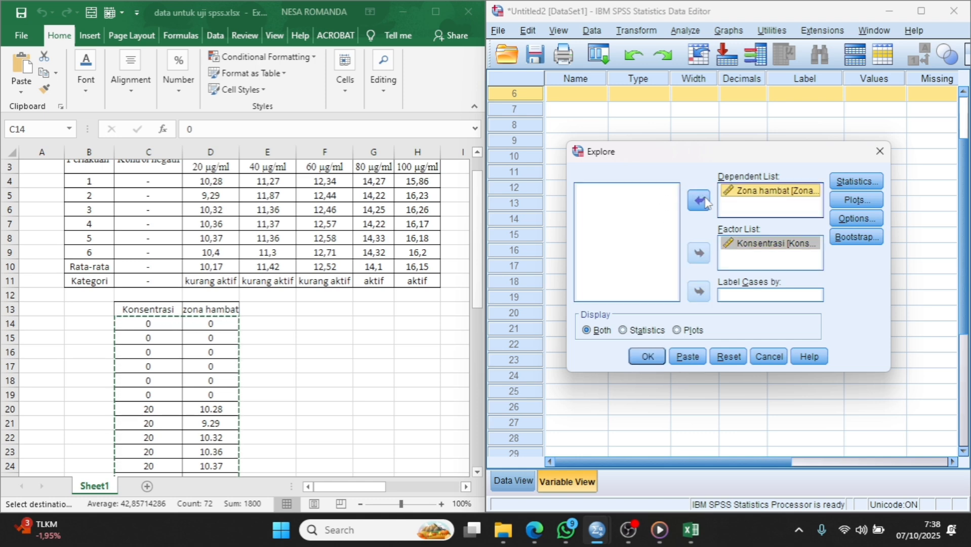
- Include normality plots with tests in the Explore analysis and run it
{"action": "left_click", "coordinate": [855, 203]}
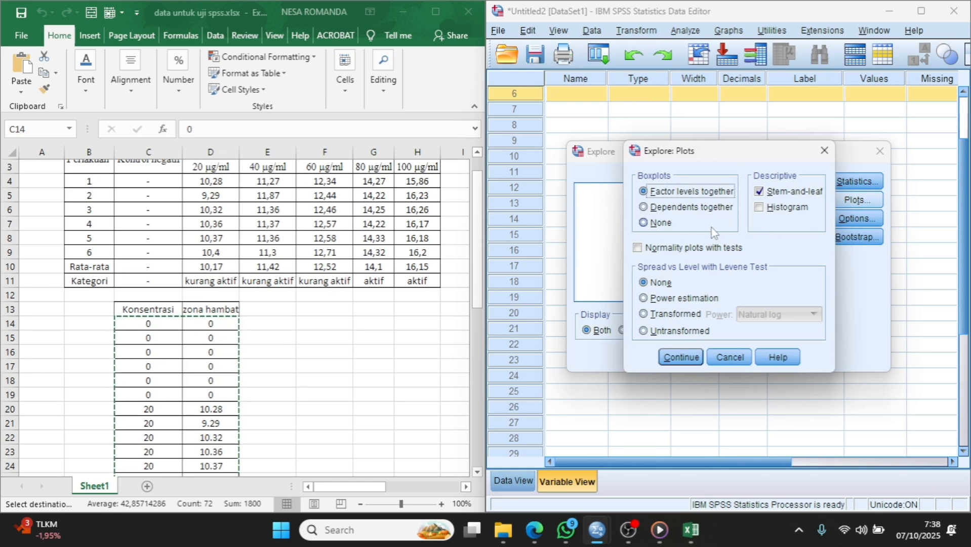
{"action": "left_click", "coordinate": [639, 248]}
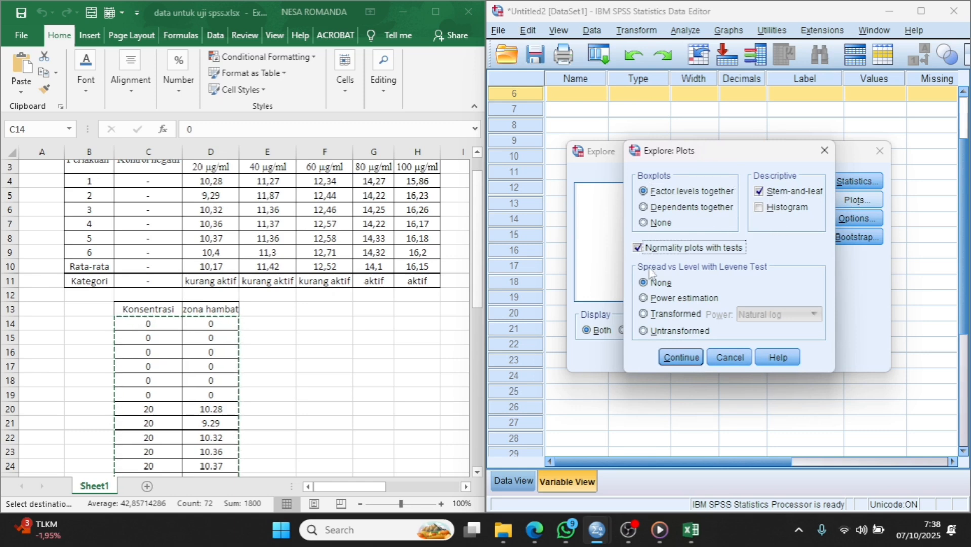
{"action": "left_click", "coordinate": [679, 358]}
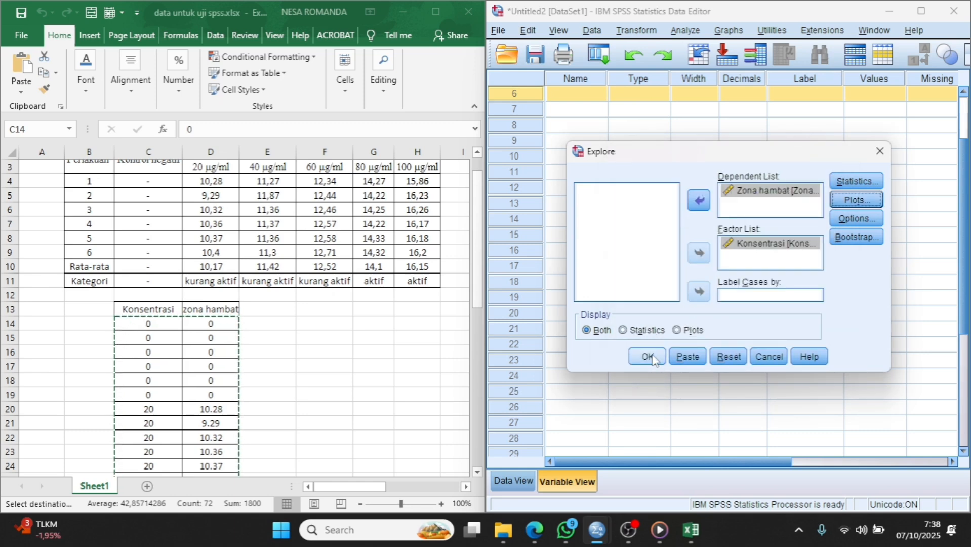
{"action": "left_click", "coordinate": [656, 357]}
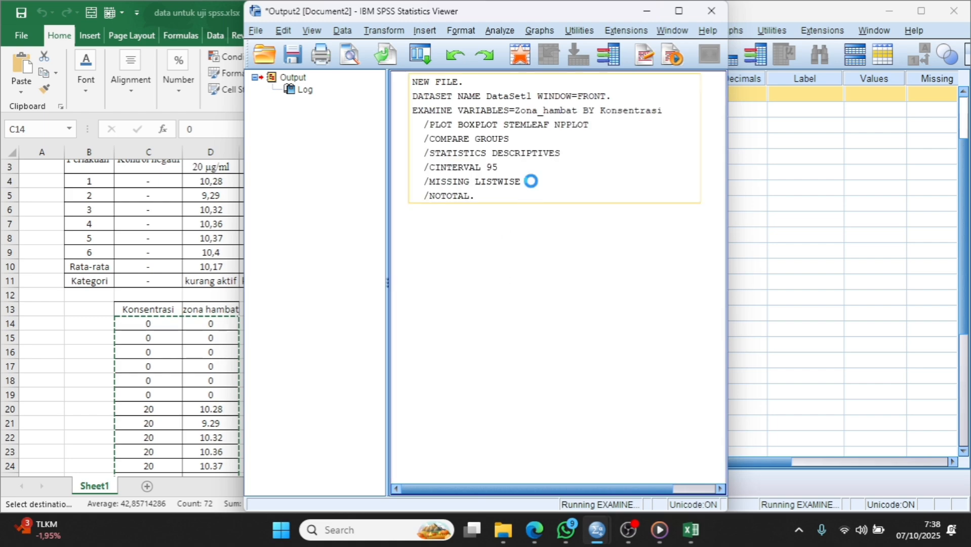
- Maximize the output viewer and examine the Tests of Normality table for each Konsentrasi group
{"action": "left_click", "coordinate": [679, 12]}
{"action": "left_click", "coordinate": [472, 373]}
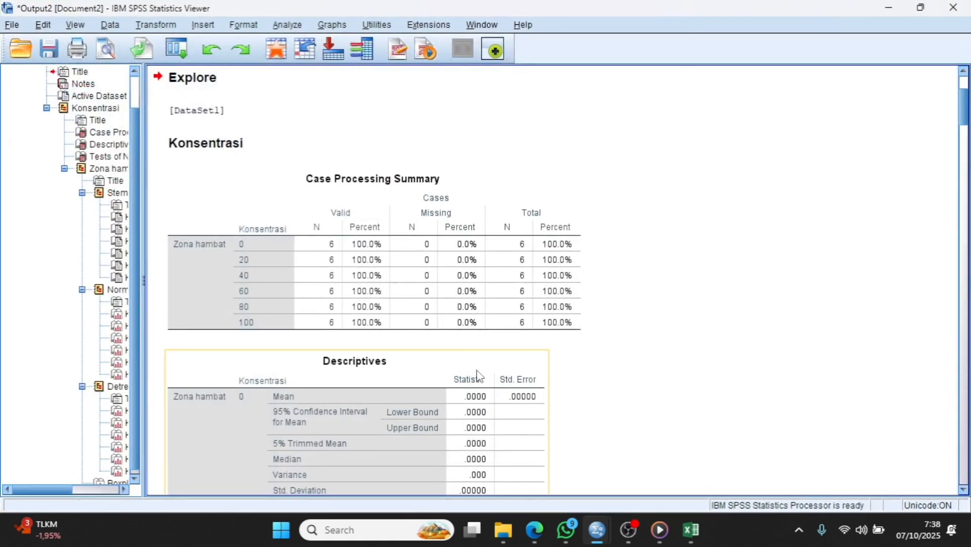
{"action": "scroll", "coordinate": [468, 371], "scroll_direction": "down", "scroll_amount": 3}
{"action": "scroll", "coordinate": [468, 371], "scroll_direction": "down", "scroll_amount": 15}
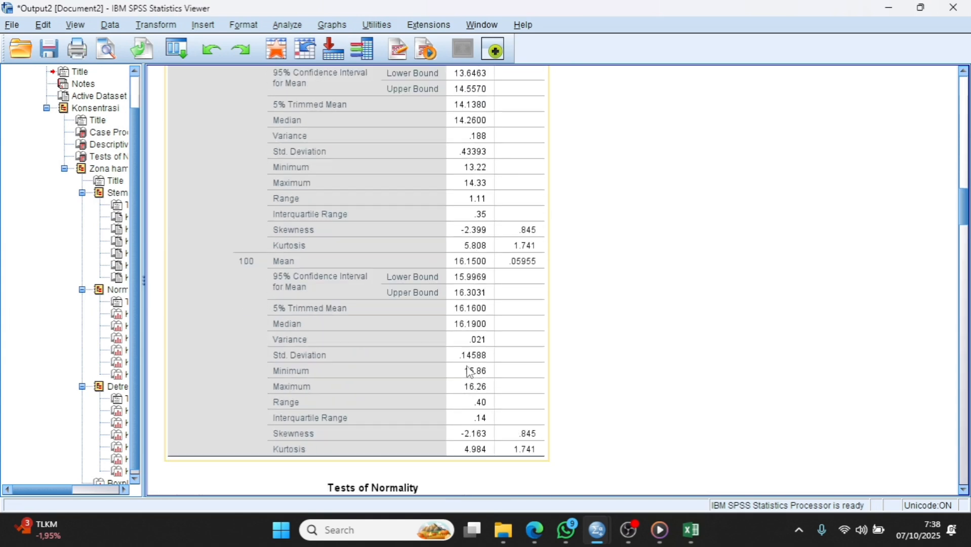
{"action": "left_click", "coordinate": [433, 218]}
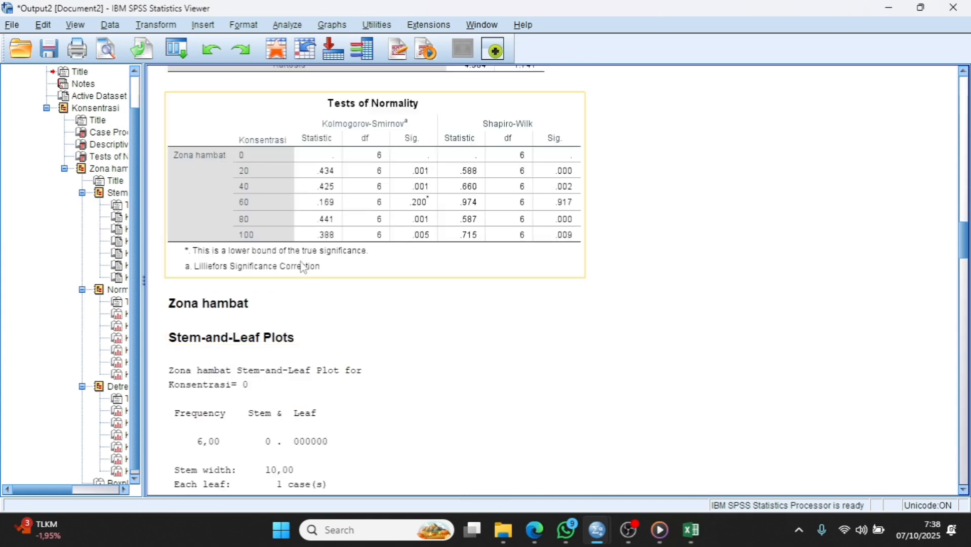
{"action": "left_click", "coordinate": [662, 273]}
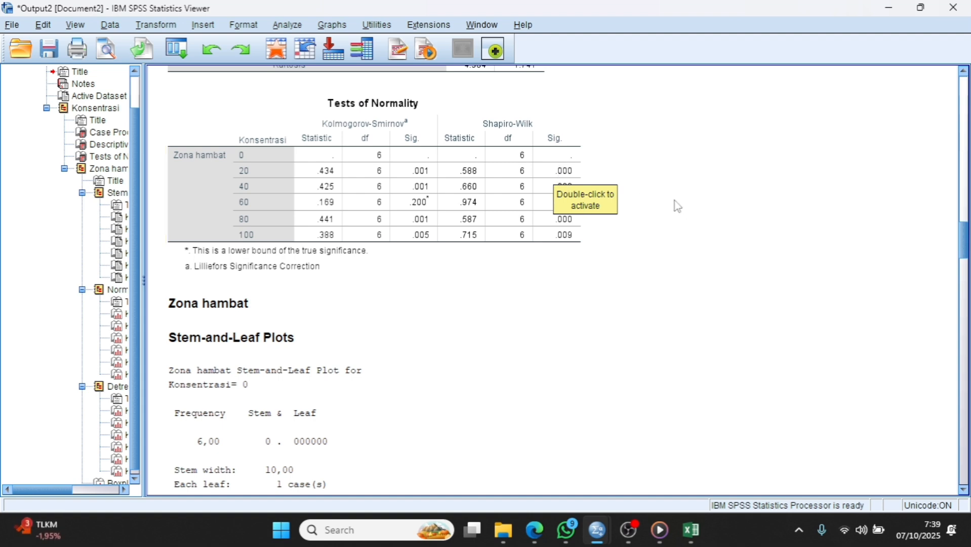
{"action": "left_click", "coordinate": [409, 226]}
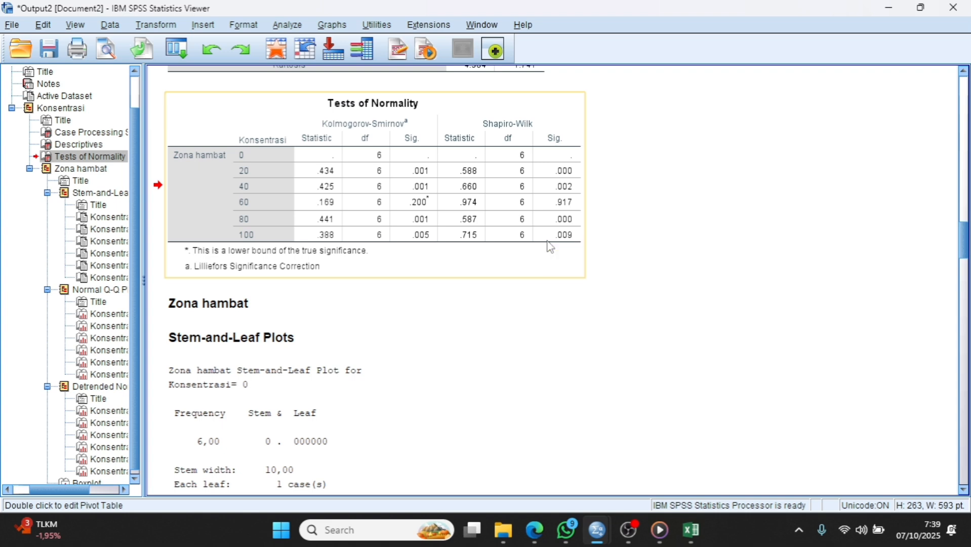
- Switch from the output viewer back to the SPSS Data Editor and display the data rows
{"action": "left_click", "coordinate": [893, 7]}
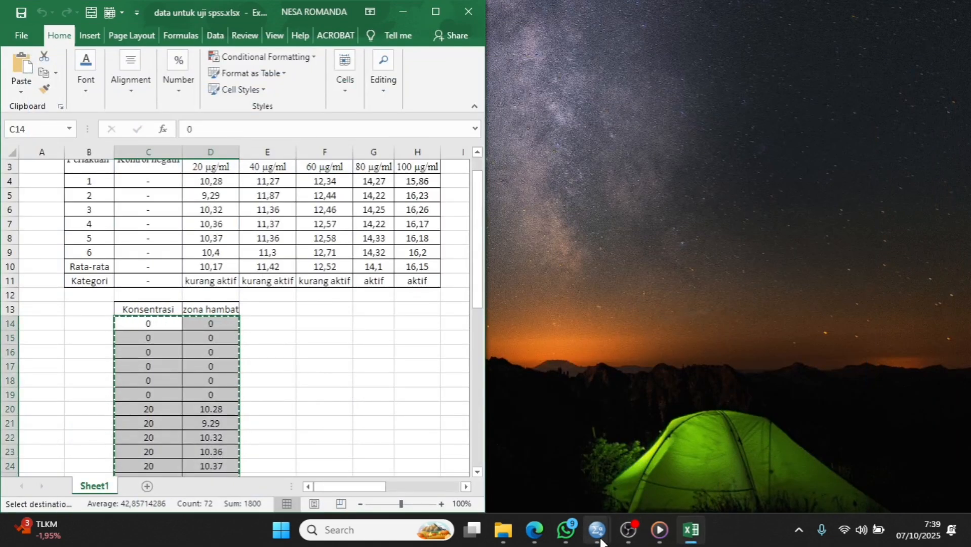
{"action": "mouse_move", "coordinate": [598, 530]}
{"action": "mouse_move", "coordinate": [657, 477]}
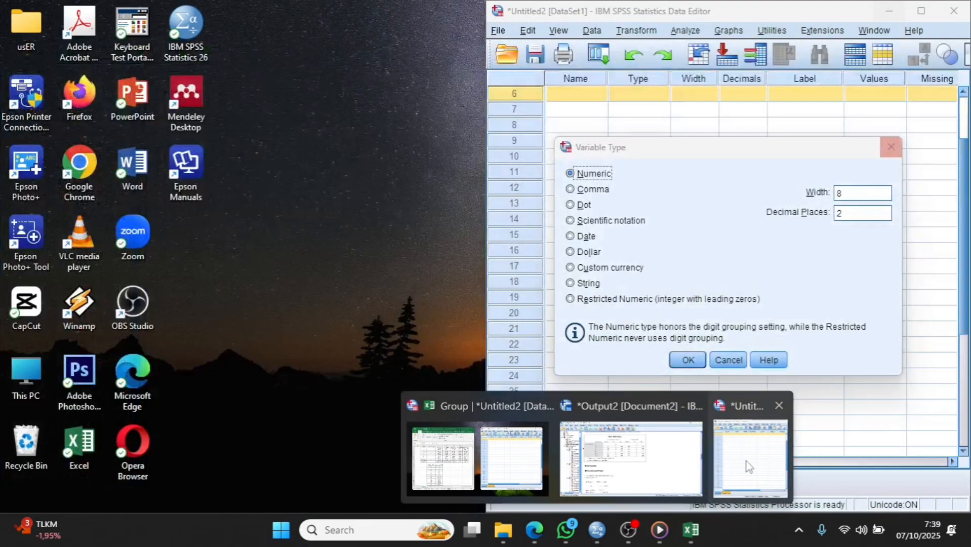
{"action": "left_click", "coordinate": [748, 464]}
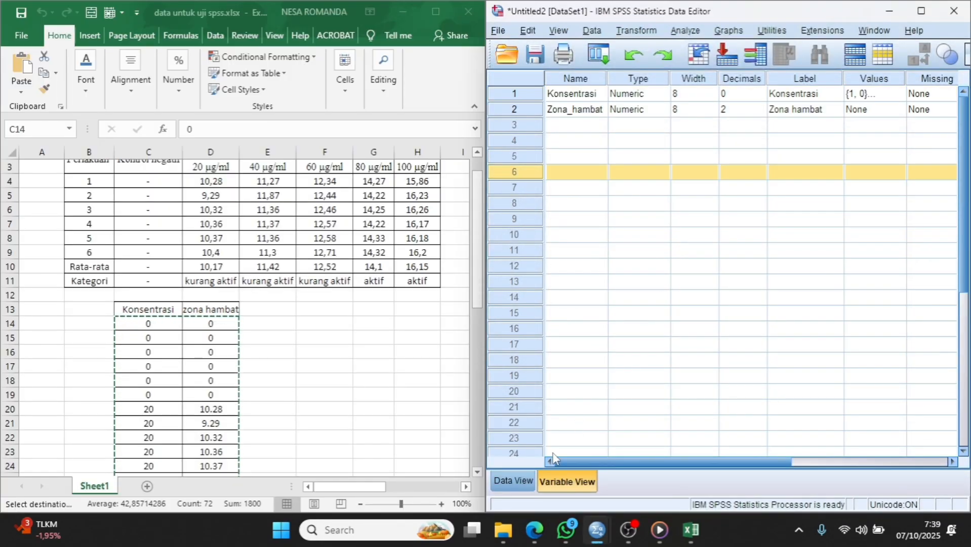
{"action": "left_click", "coordinate": [514, 481]}
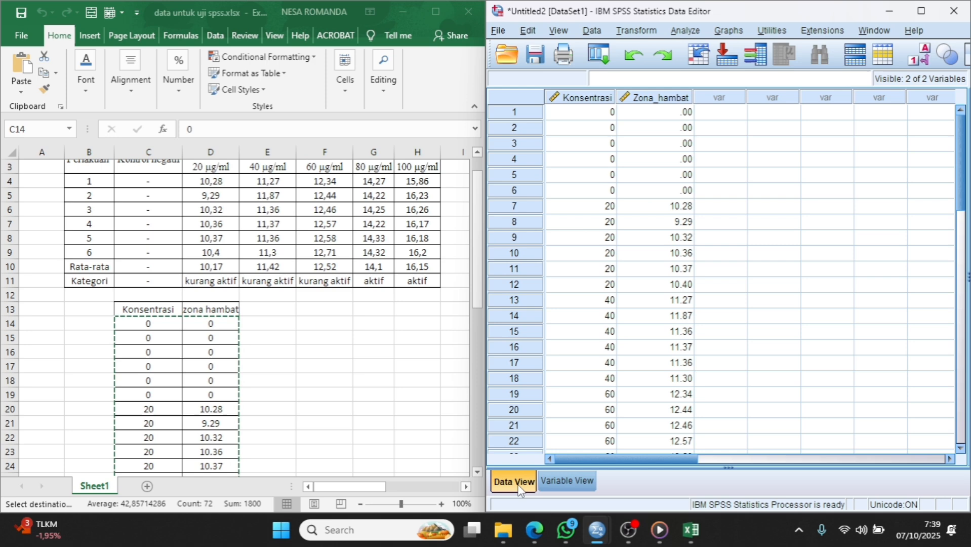
- Set the measurement level of both Konsentrasi and Zona_hambat to Nominal in the variable definitions
{"action": "left_click", "coordinate": [580, 479]}
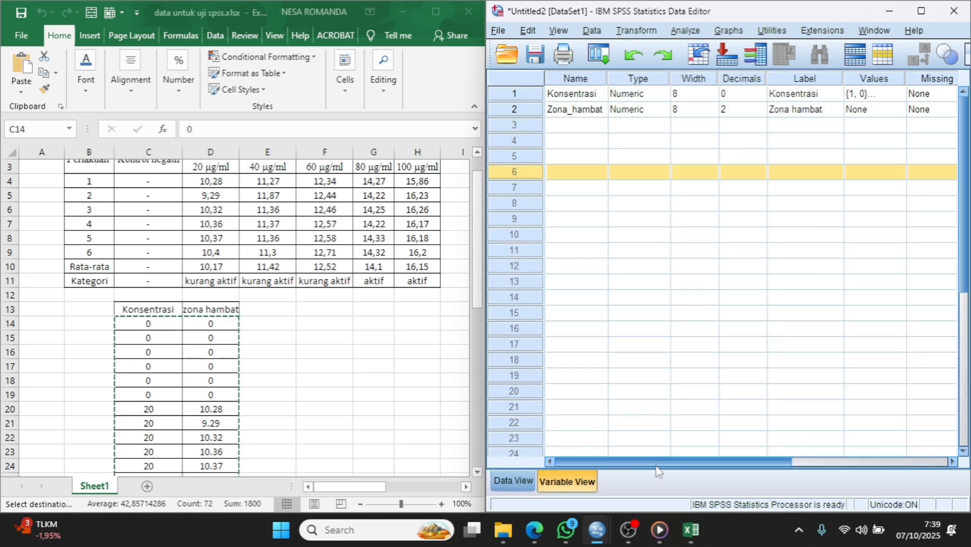
{"action": "left_click_drag", "start_coordinate": [658, 462], "coordinate": [876, 469]}
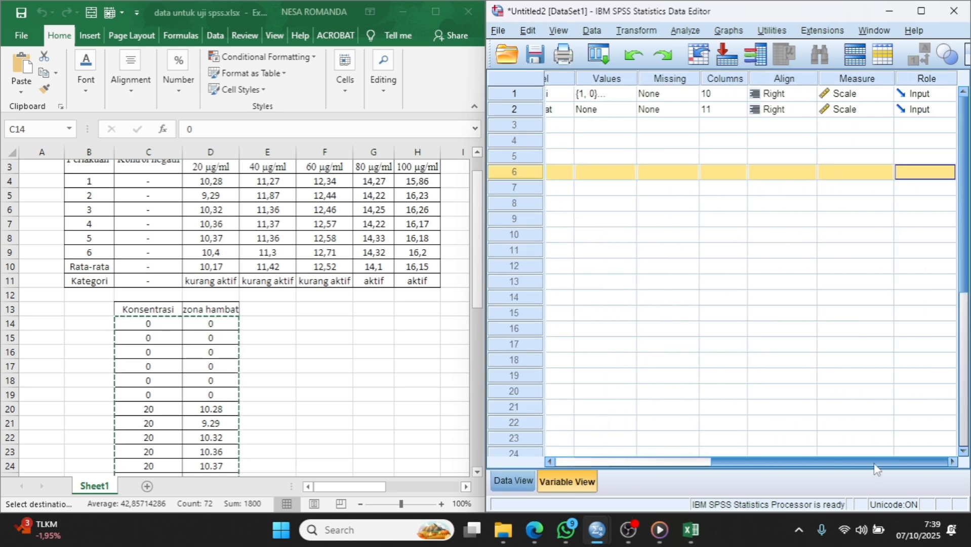
{"action": "left_click", "coordinate": [878, 98]}
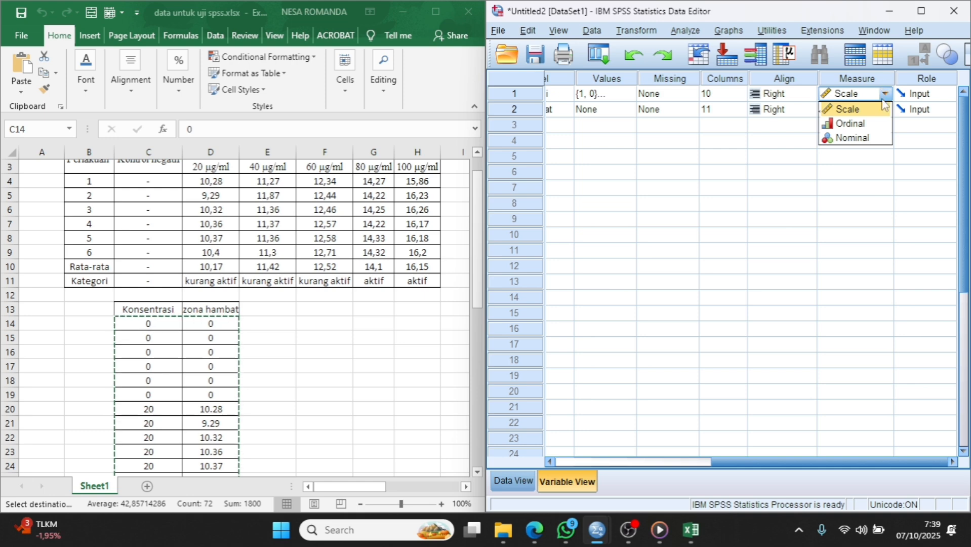
{"action": "left_click", "coordinate": [856, 138]}
{"action": "left_click", "coordinate": [885, 109]}
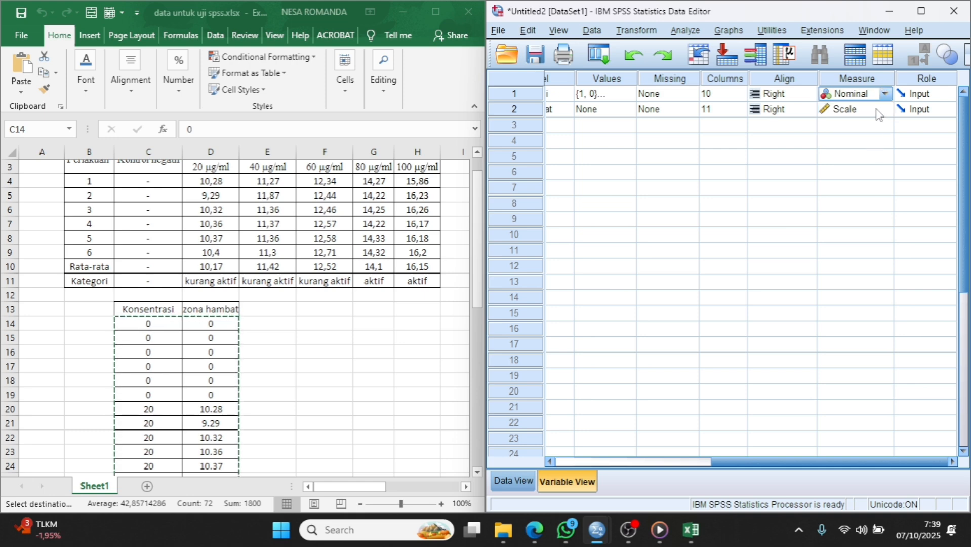
{"action": "left_click", "coordinate": [856, 152]}
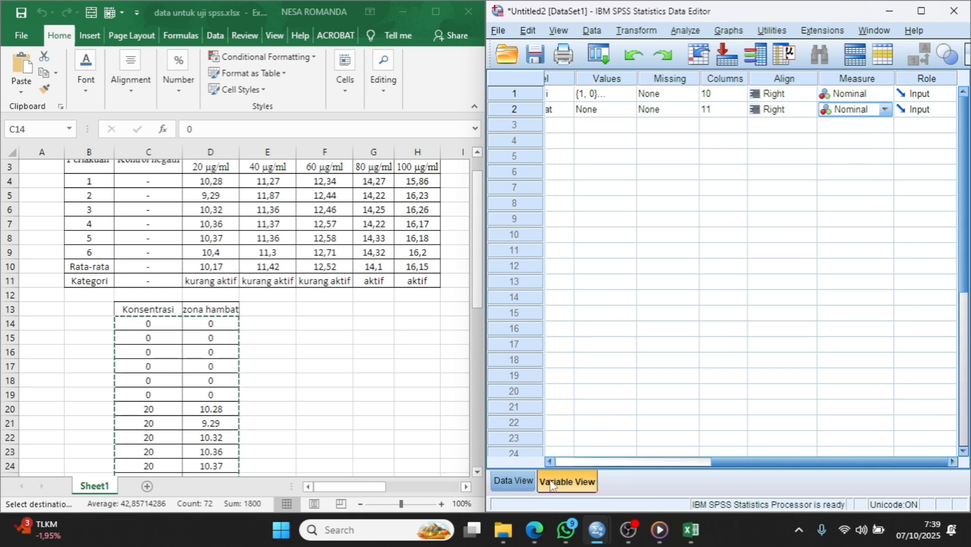
- Return to the data rows and set up a One-Way ANOVA with Konsentrasi as the factor and Zona hambat as the dependent variable
{"action": "left_click", "coordinate": [518, 478]}
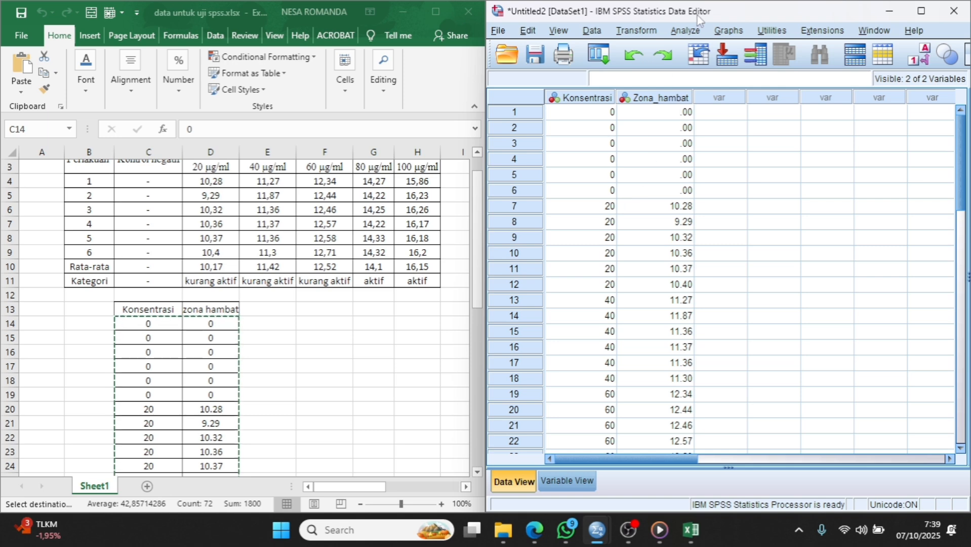
{"action": "scroll", "coordinate": [598, 135], "scroll_direction": "down", "scroll_amount": 2}
{"action": "scroll", "coordinate": [598, 134], "scroll_direction": "up", "scroll_amount": 2}
{"action": "left_click", "coordinate": [687, 31]}
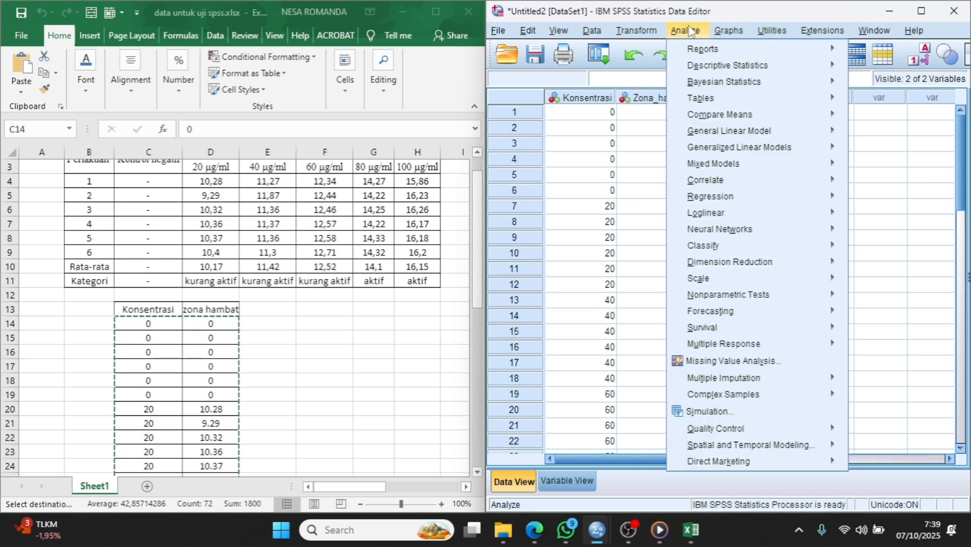
{"action": "left_click", "coordinate": [687, 31]}
{"action": "left_click", "coordinate": [688, 31]}
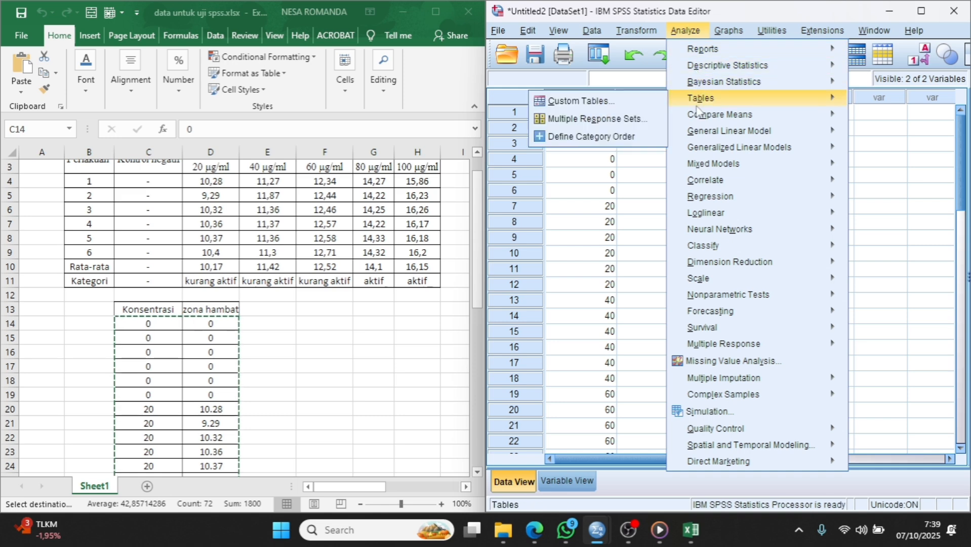
{"action": "mouse_move", "coordinate": [696, 114]}
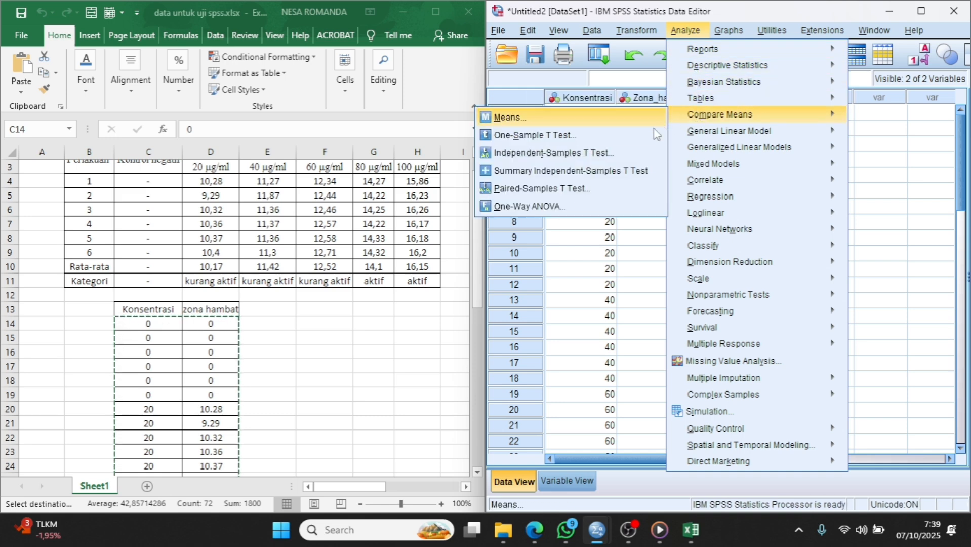
{"action": "left_click", "coordinate": [587, 205]}
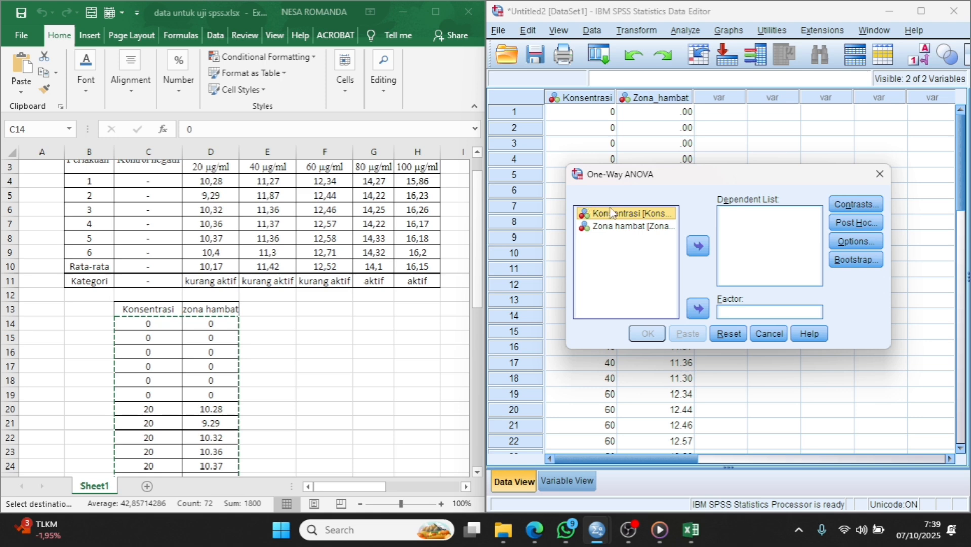
{"action": "left_click", "coordinate": [698, 309]}
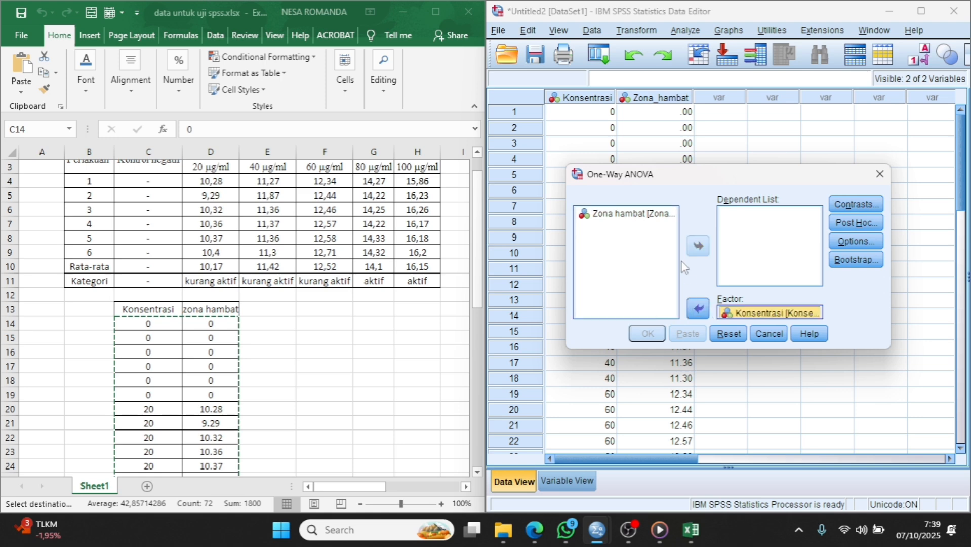
{"action": "left_click", "coordinate": [673, 214]}
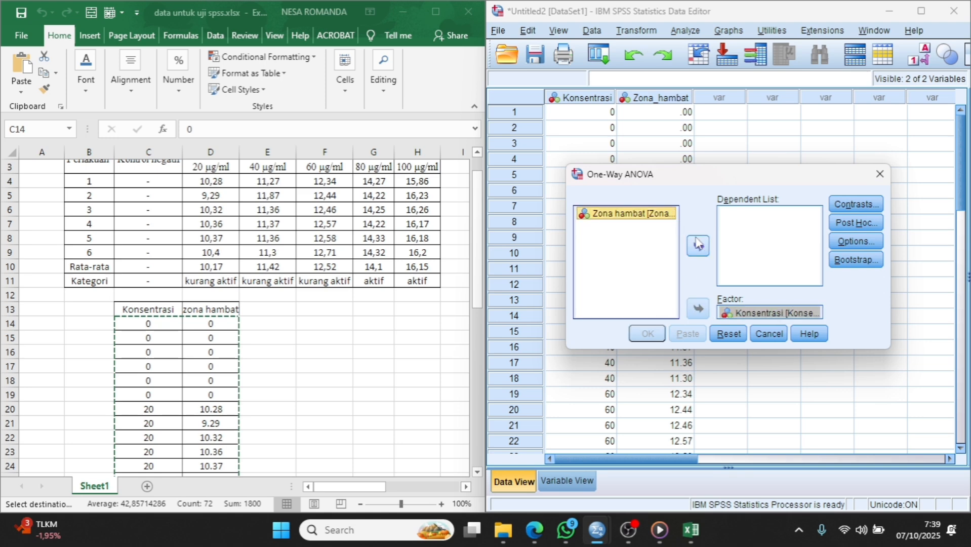
{"action": "left_click", "coordinate": [698, 246]}
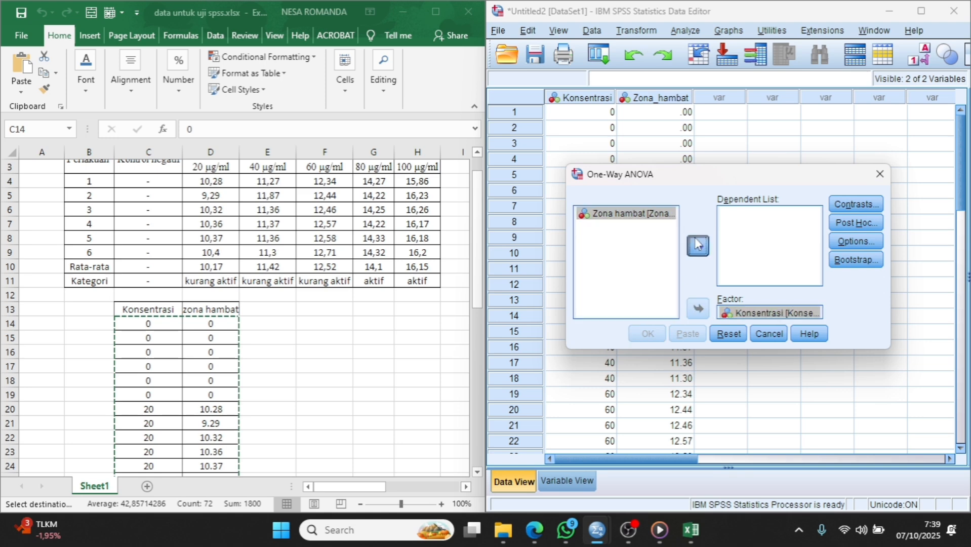
- Add the Duncan post hoc multiple comparison to the One-Way ANOVA
{"action": "left_click", "coordinate": [868, 224]}
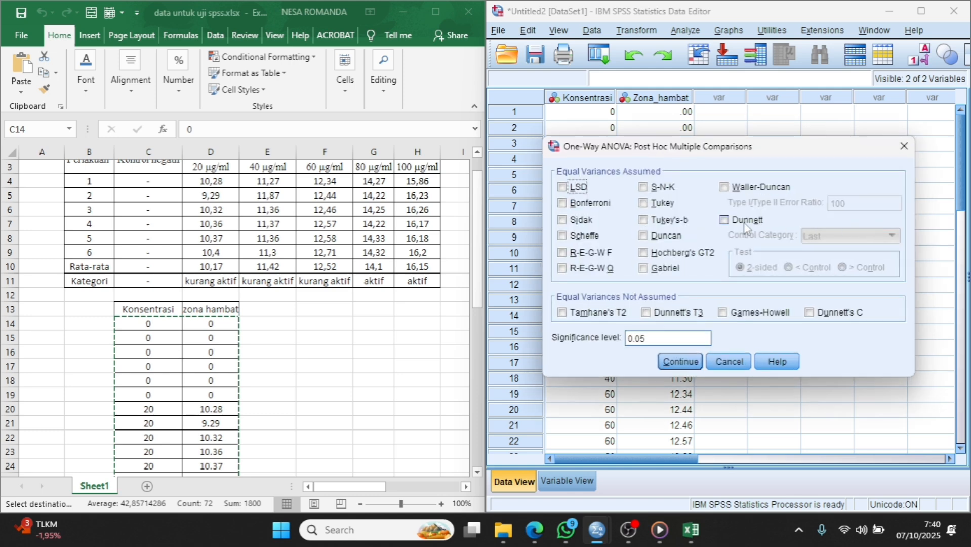
{"action": "left_click", "coordinate": [643, 236]}
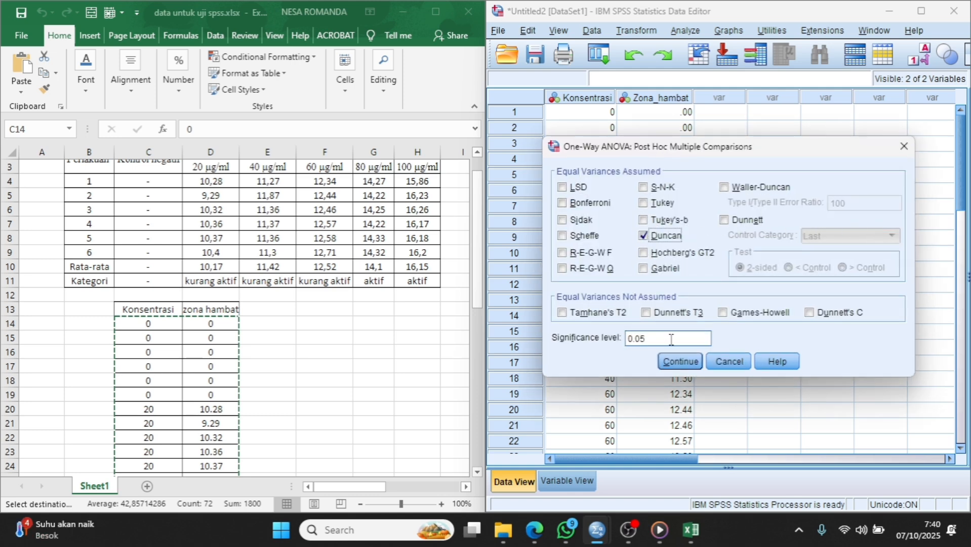
{"action": "left_click", "coordinate": [680, 362]}
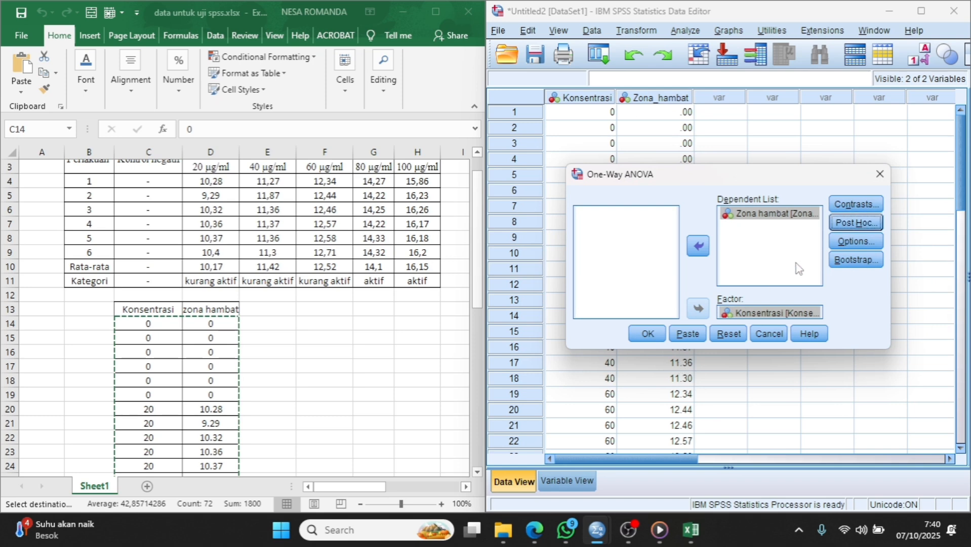
- Include the homogeneity of variance test and a means plot in the One-Way ANOVA and run it
{"action": "left_click", "coordinate": [847, 242]}
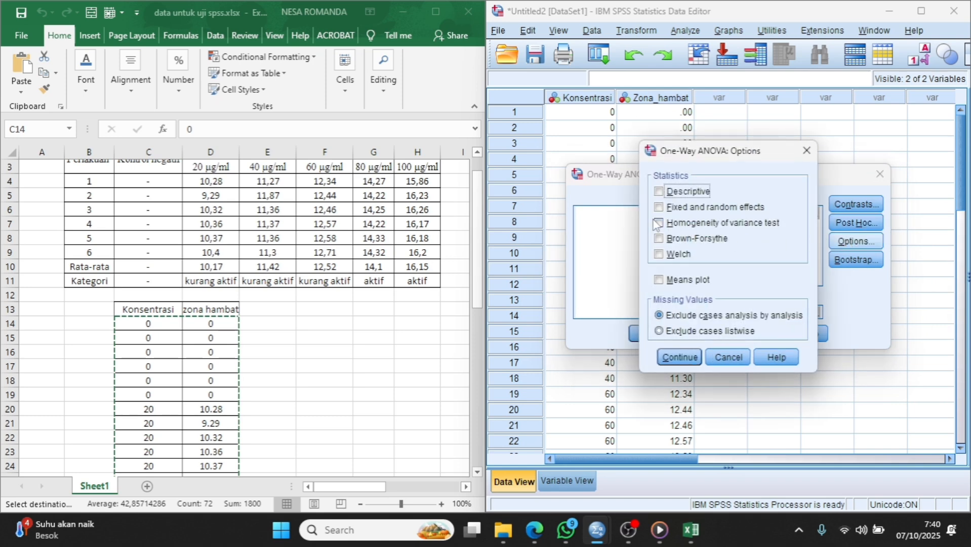
{"action": "left_click", "coordinate": [658, 225]}
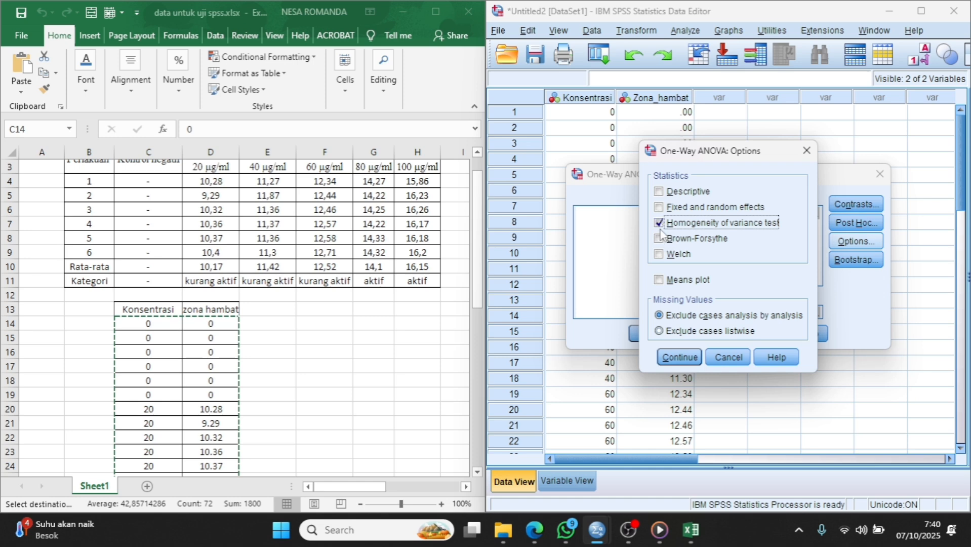
{"action": "left_click", "coordinate": [659, 280]}
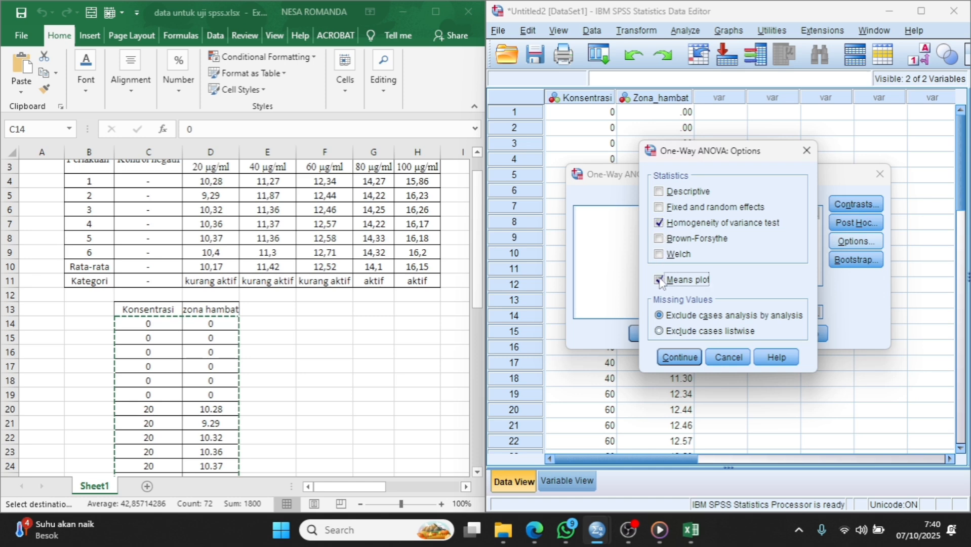
{"action": "left_click", "coordinate": [669, 356]}
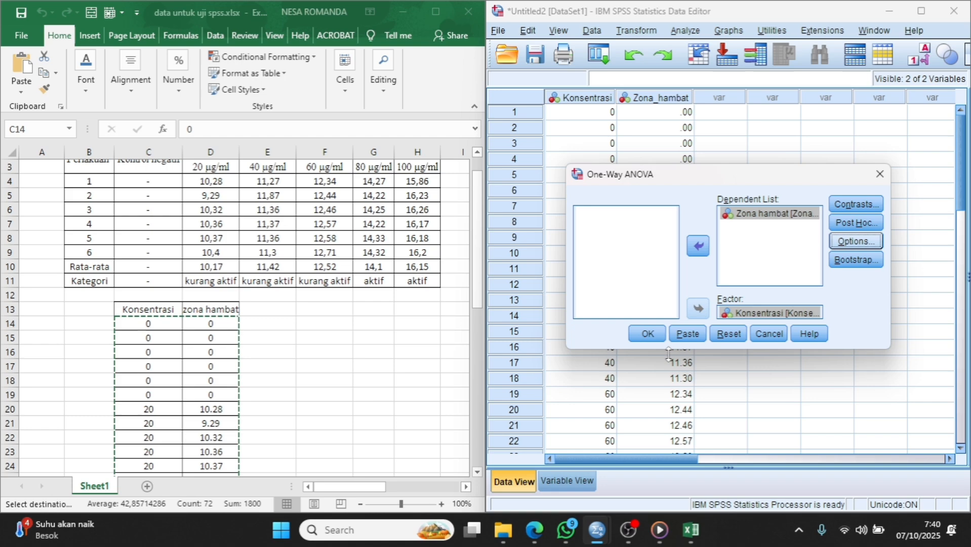
{"action": "left_click", "coordinate": [647, 334]}
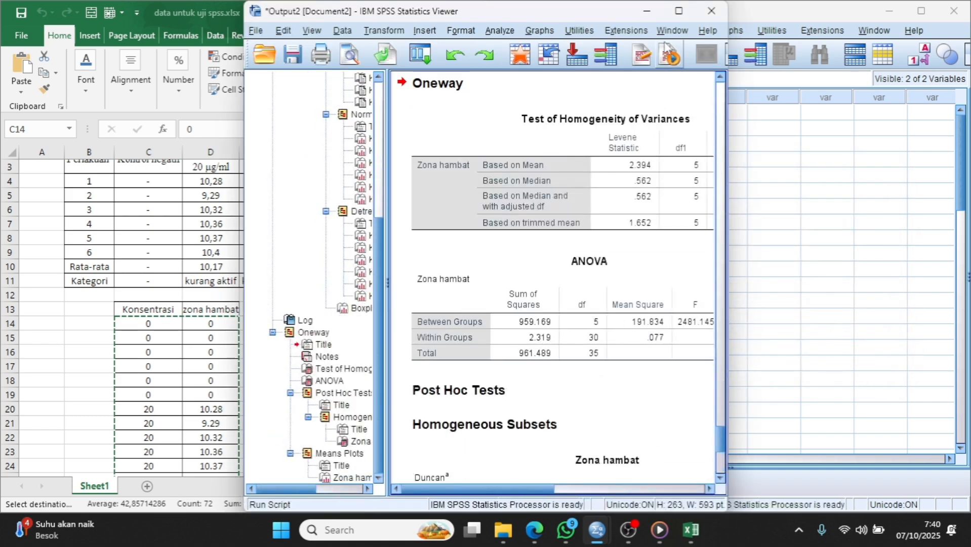
- Maximize the output viewer and look through the Oneway results, from the homogeneity and ANOVA tables to the post hoc output
{"action": "left_click", "coordinate": [679, 11]}
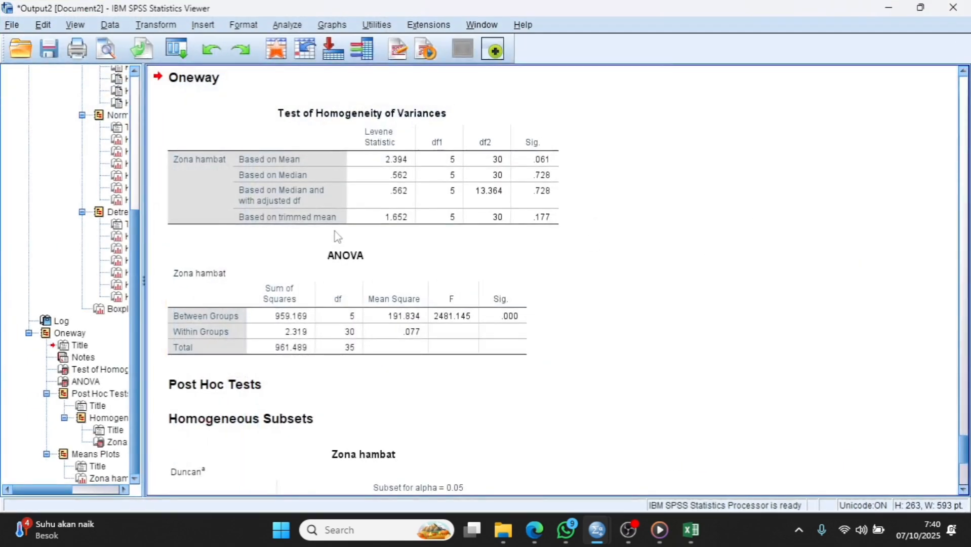
{"action": "scroll", "coordinate": [336, 233], "scroll_direction": "down", "scroll_amount": 8}
{"action": "scroll", "coordinate": [337, 236], "scroll_direction": "up", "scroll_amount": 4}
{"action": "scroll", "coordinate": [335, 235], "scroll_direction": "up", "scroll_amount": 5}
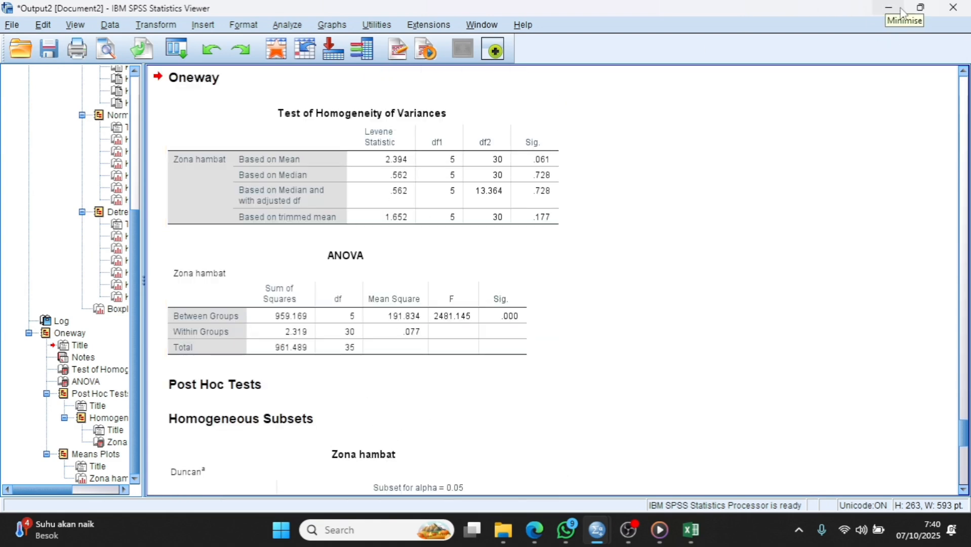
- Minimize the output viewer, the Excel workbook and the SPSS Data Editor
{"action": "right_click", "coordinate": [926, 10]}
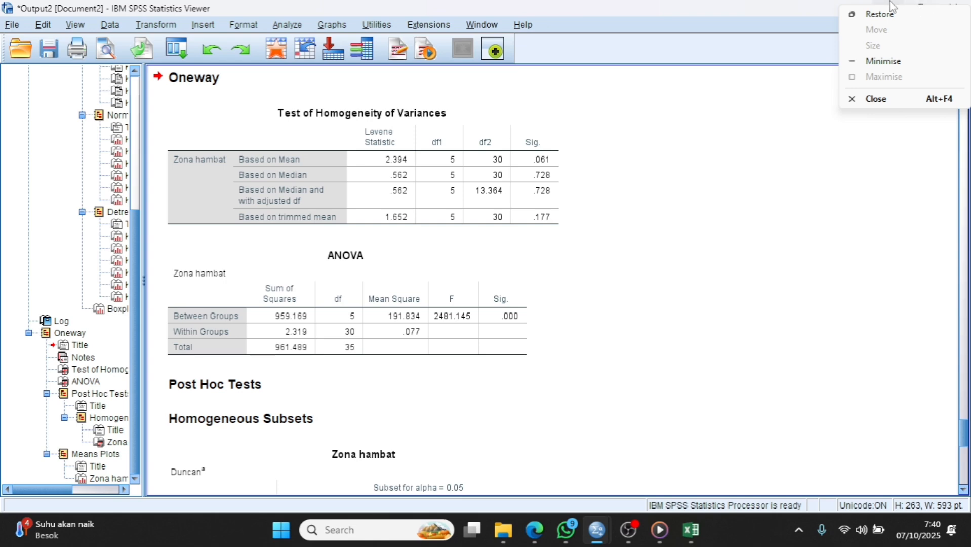
{"action": "left_click", "coordinate": [863, 58]}
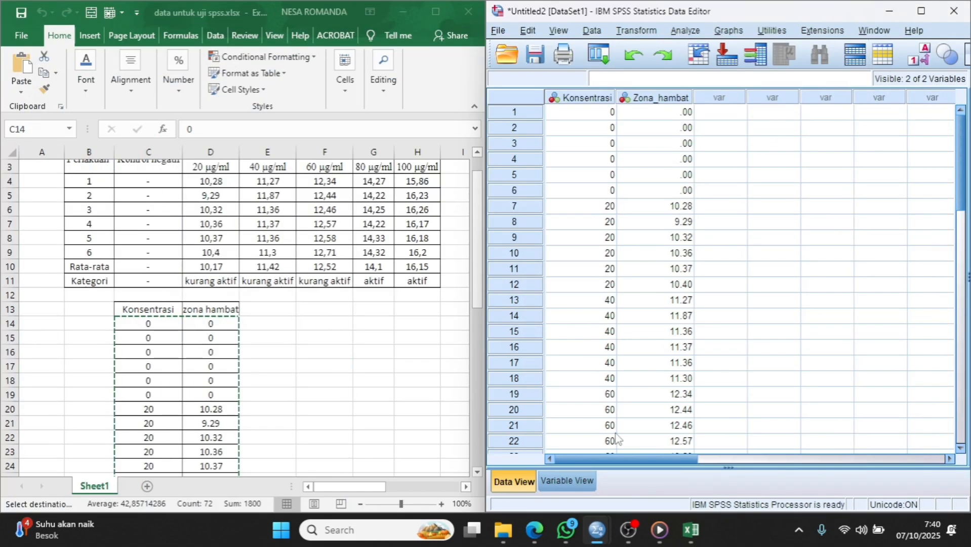
{"action": "left_click", "coordinate": [413, 11]}
{"action": "left_click", "coordinate": [890, 13]}
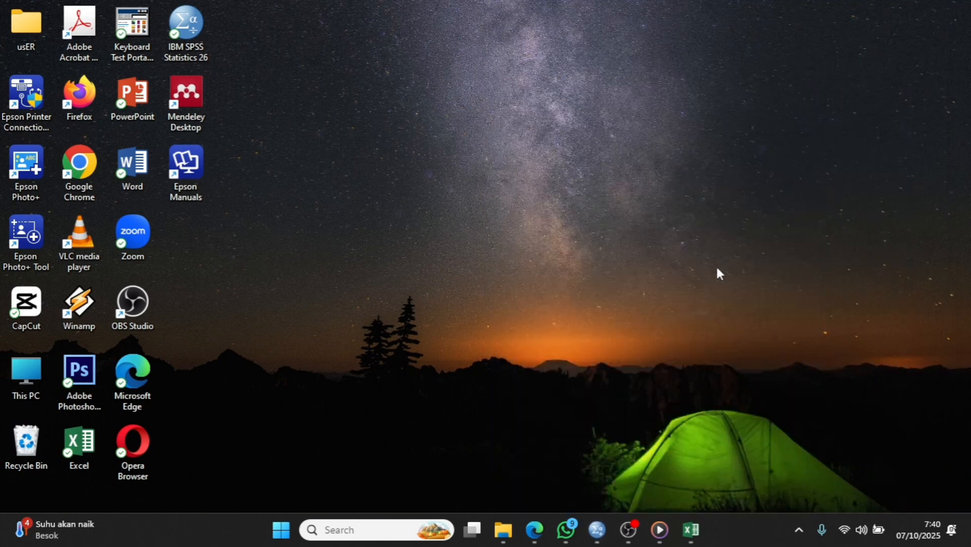
- Switch to the thesis PDF in Edge and arrange it side by side with the SPSS output viewer to compare the ANOVA tables
{"action": "left_click", "coordinate": [535, 532]}
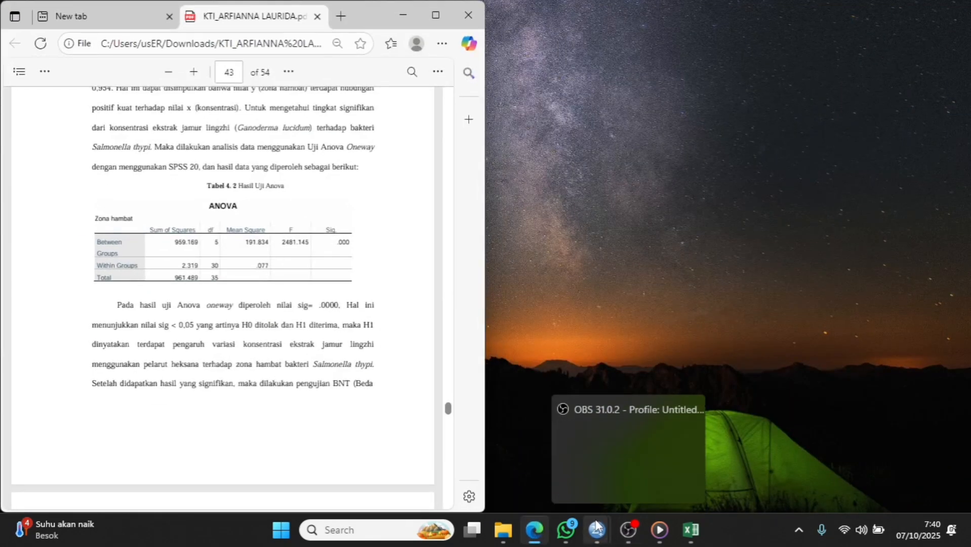
{"action": "mouse_move", "coordinate": [597, 530]}
{"action": "left_click", "coordinate": [666, 466]}
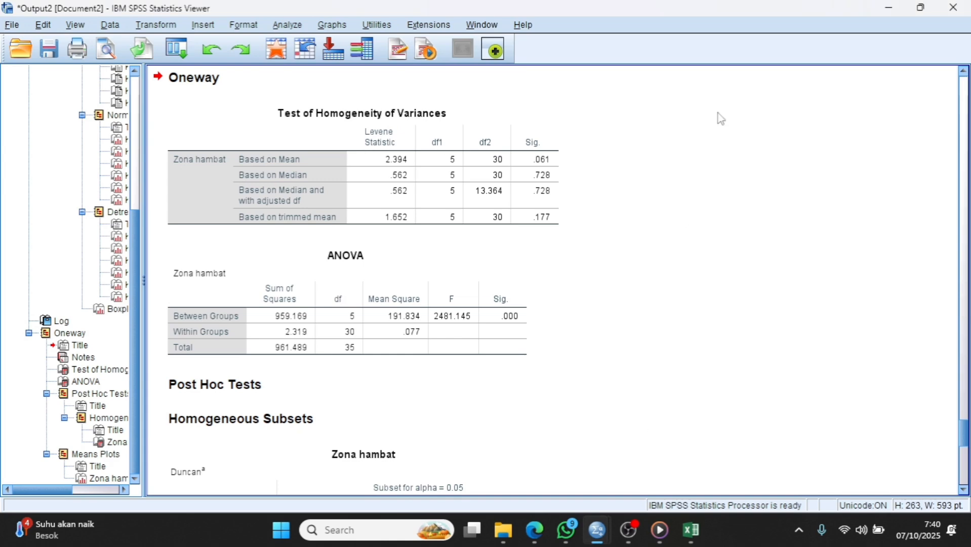
{"action": "mouse_move", "coordinate": [930, 7]}
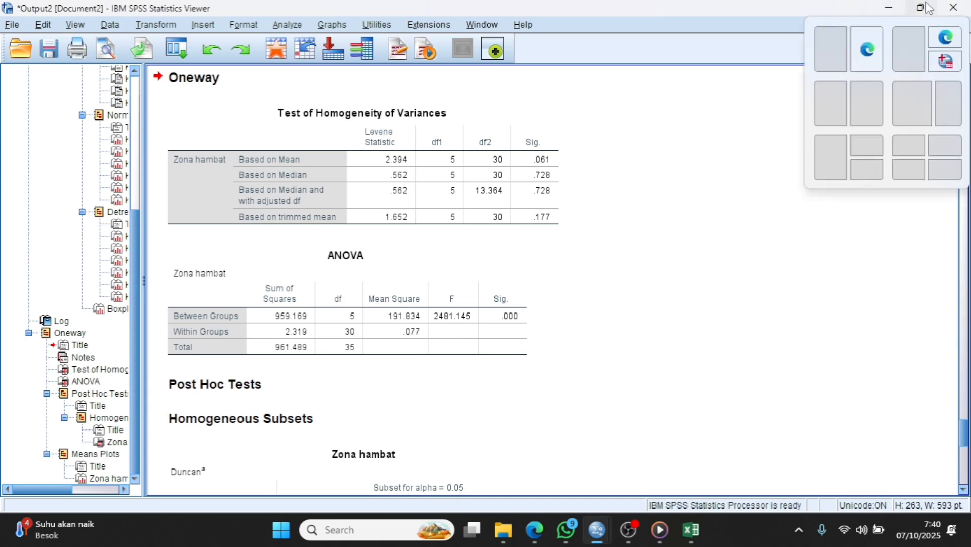
{"action": "left_click", "coordinate": [864, 93]}
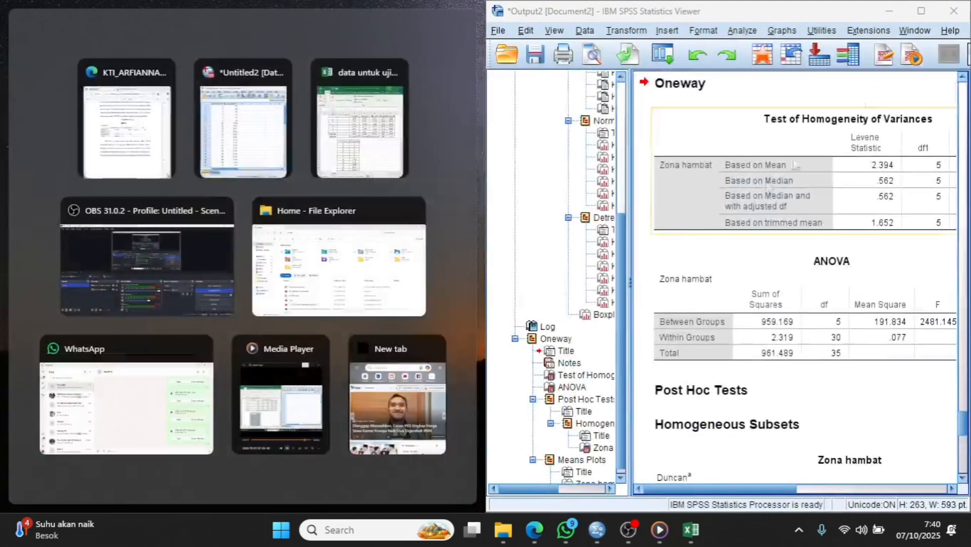
{"action": "left_click", "coordinate": [153, 125]}
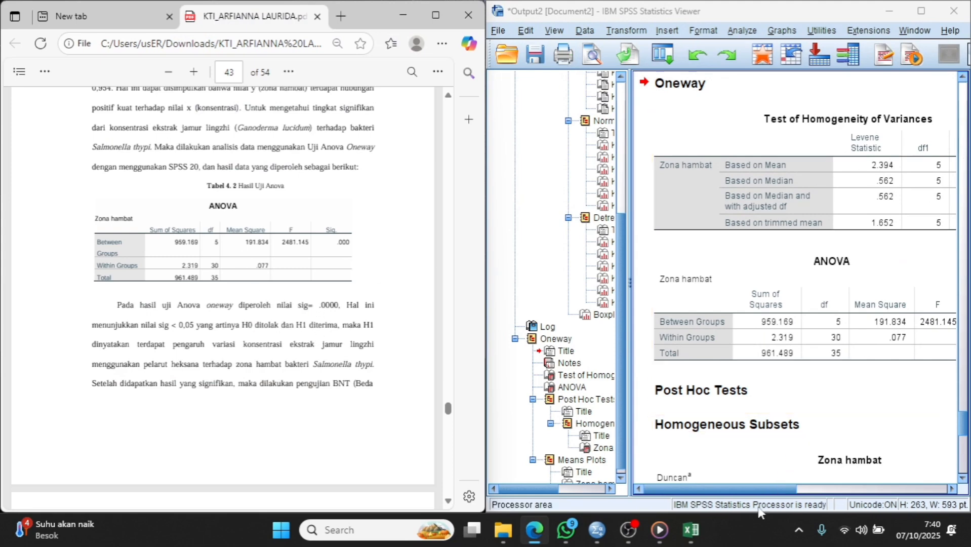
- Shrink the output viewer's outline pane to fit the full Oneway tables and compare the ANOVA table with the thesis's Tabel 4.2
{"action": "left_click_drag", "start_coordinate": [630, 190], "coordinate": [566, 187]}
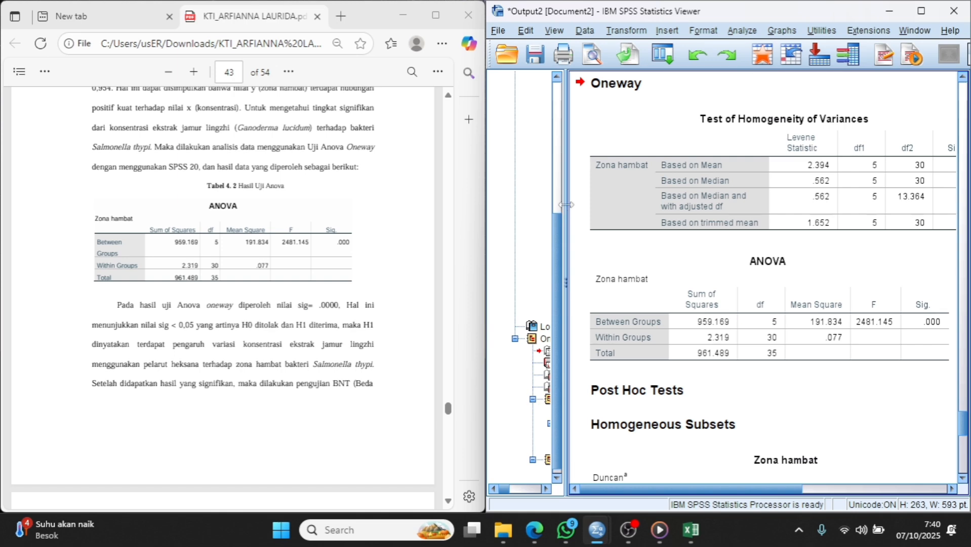
{"action": "left_click_drag", "start_coordinate": [566, 197], "coordinate": [509, 200]}
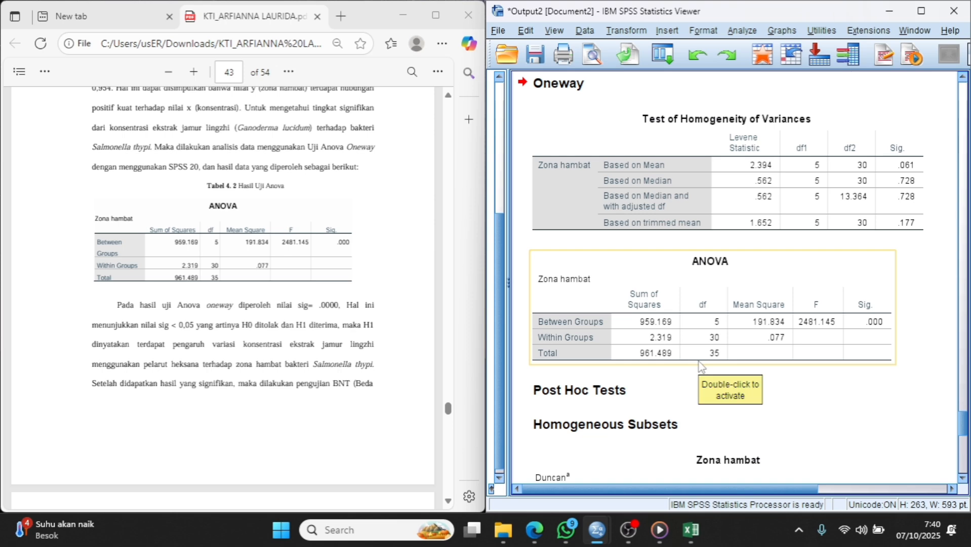
{"action": "scroll", "coordinate": [699, 361], "scroll_direction": "down", "scroll_amount": 2}
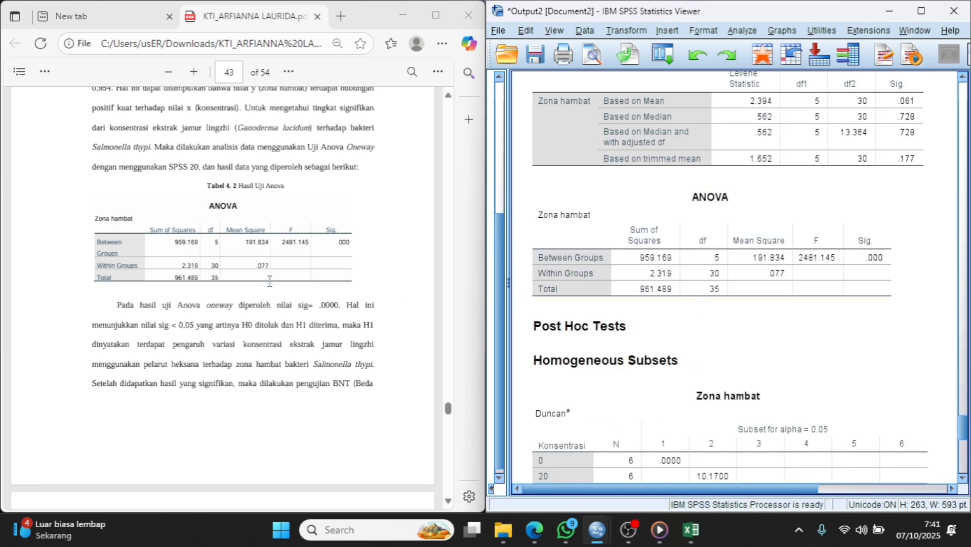
- Compare the Duncan homogeneous subsets table for Zona hambat with Tabel 4.3 in the thesis PDF
{"action": "scroll", "coordinate": [722, 295], "scroll_direction": "down", "scroll_amount": 6}
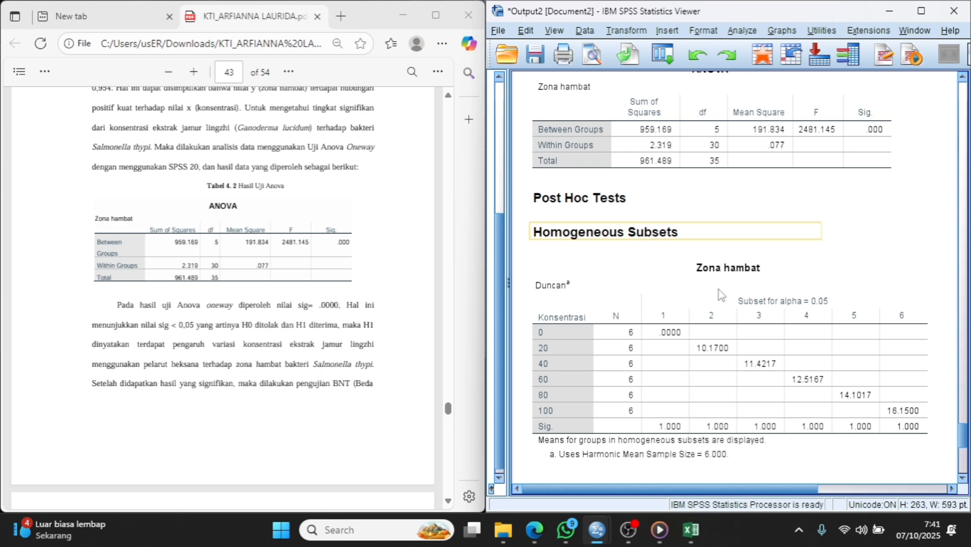
{"action": "scroll", "coordinate": [183, 315], "scroll_direction": "down", "scroll_amount": 10}
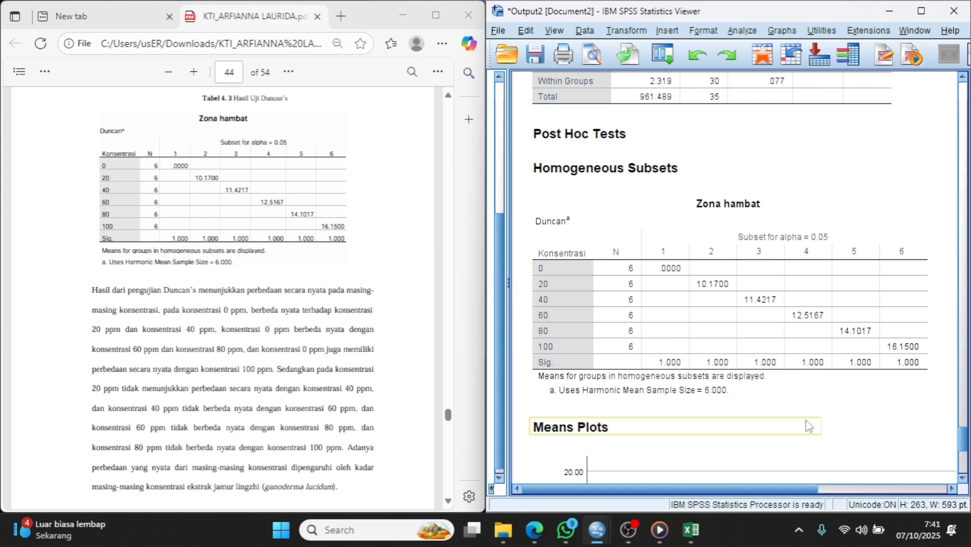
{"action": "scroll", "coordinate": [297, 256], "scroll_direction": "up", "scroll_amount": 10}
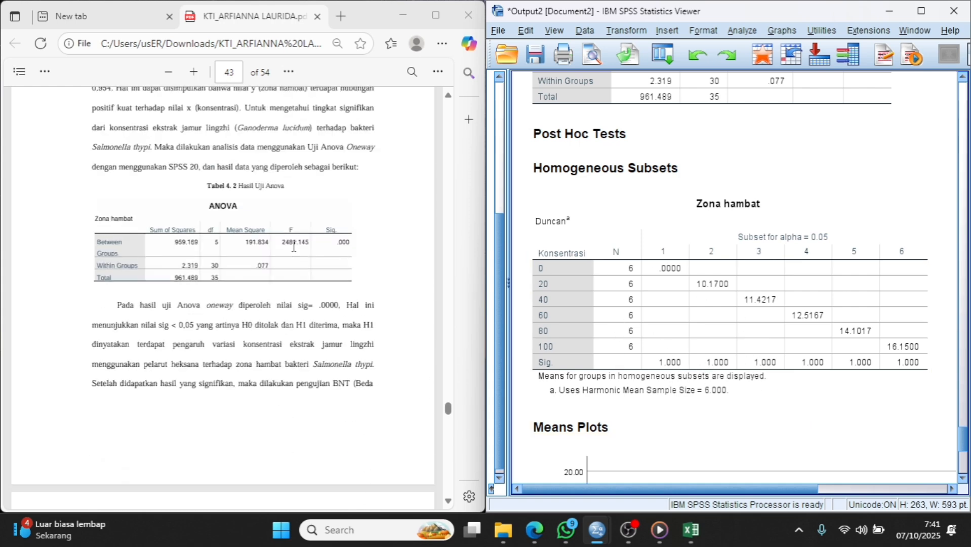
{"action": "scroll", "coordinate": [843, 199], "scroll_direction": "up", "scroll_amount": 5}
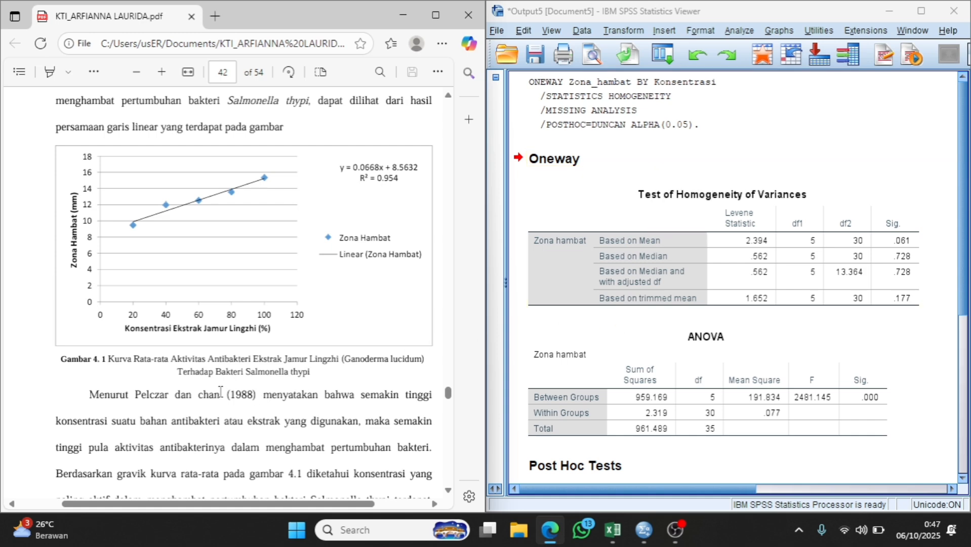
- Compare the thesis's Tabel 4.2 (ANOVA) and Tabel 4.3 (Duncan) with the matching tables in the SPSS Oneway output
{"action": "scroll", "coordinate": [220, 391], "scroll_direction": "down", "scroll_amount": 15}
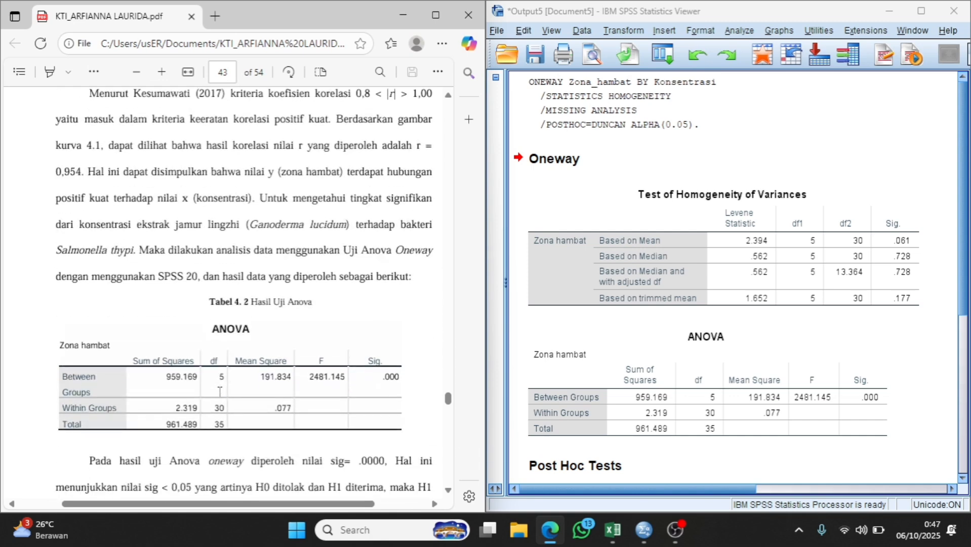
{"action": "scroll", "coordinate": [220, 391], "scroll_direction": "down", "scroll_amount": 3}
{"action": "scroll", "coordinate": [782, 375], "scroll_direction": "down", "scroll_amount": 3}
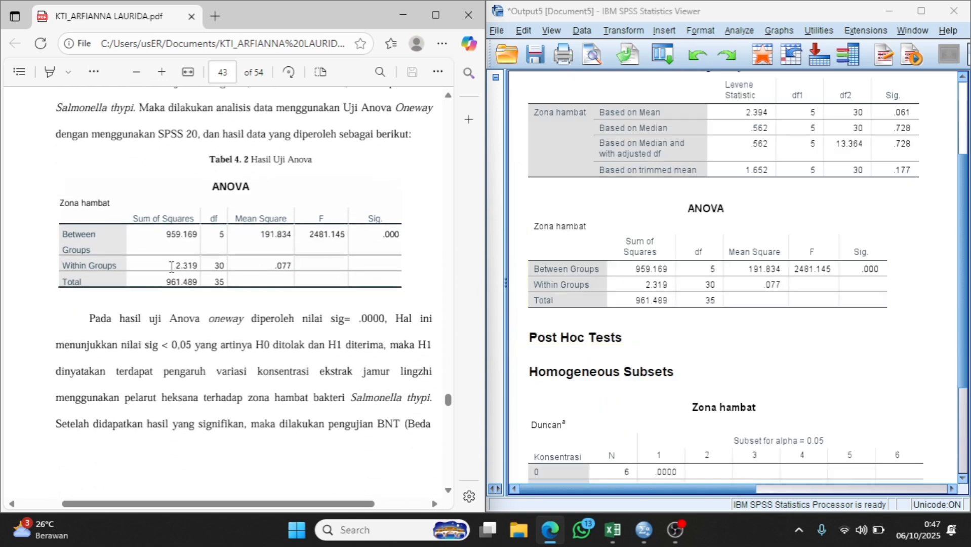
{"action": "scroll", "coordinate": [693, 355], "scroll_direction": "down", "scroll_amount": 3}
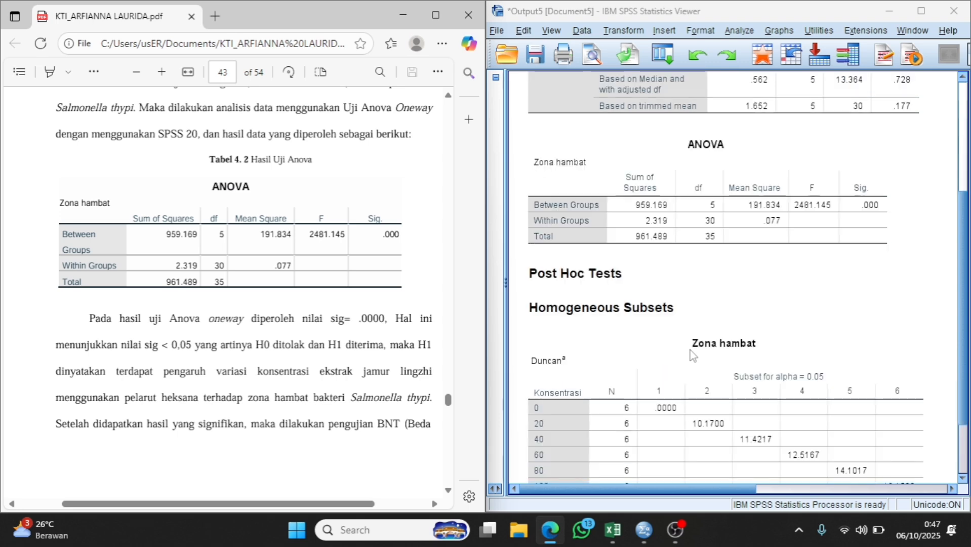
{"action": "scroll", "coordinate": [693, 355], "scroll_direction": "down", "scroll_amount": 3}
{"action": "scroll", "coordinate": [339, 327], "scroll_direction": "down", "scroll_amount": 7}
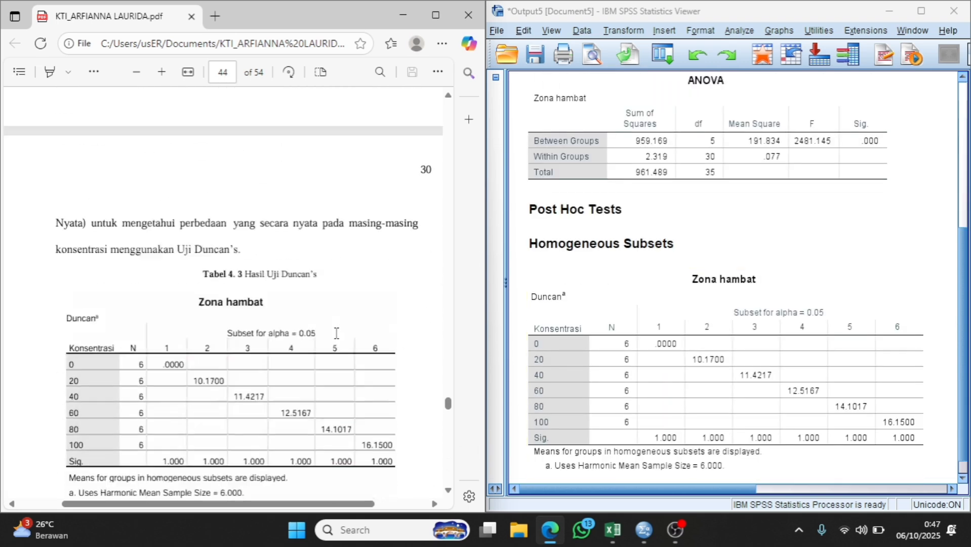
{"action": "scroll", "coordinate": [336, 333], "scroll_direction": "down", "scroll_amount": 3}
{"action": "scroll", "coordinate": [694, 334], "scroll_direction": "down", "scroll_amount": 1}
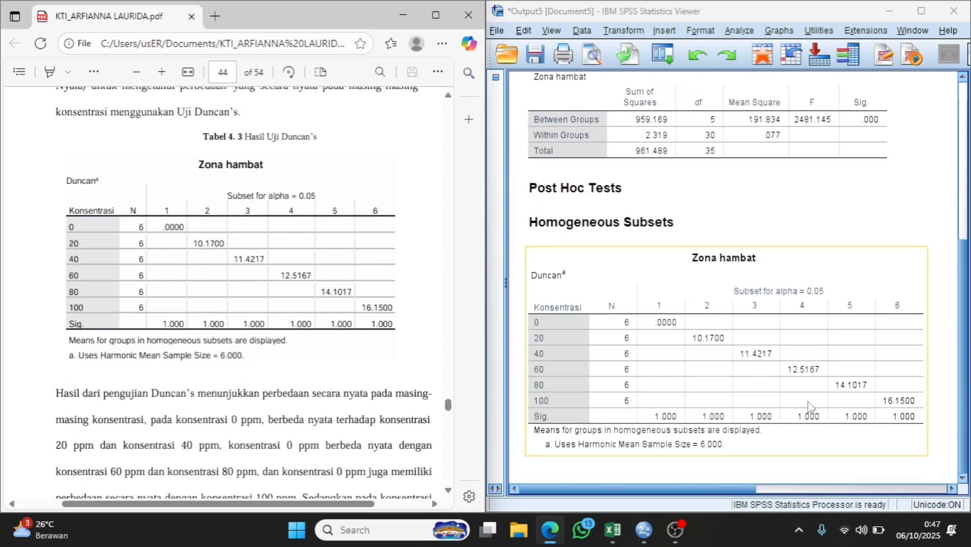
- Examine the Test of Homogeneity of Variances, the ANOVA table and the Duncan homogeneous subsets in the Oneway output
{"action": "scroll", "coordinate": [688, 415], "scroll_direction": "up", "scroll_amount": 13}
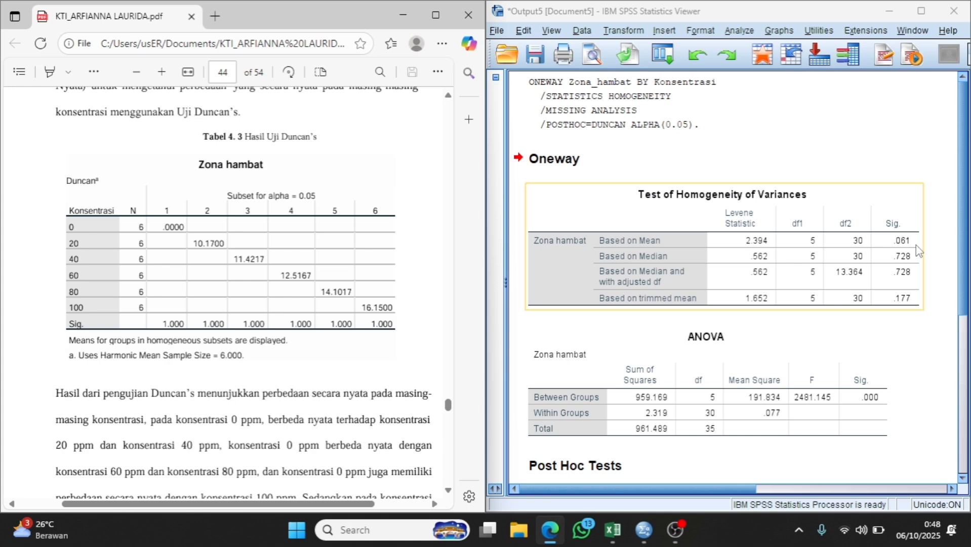
{"action": "left_click", "coordinate": [760, 354]}
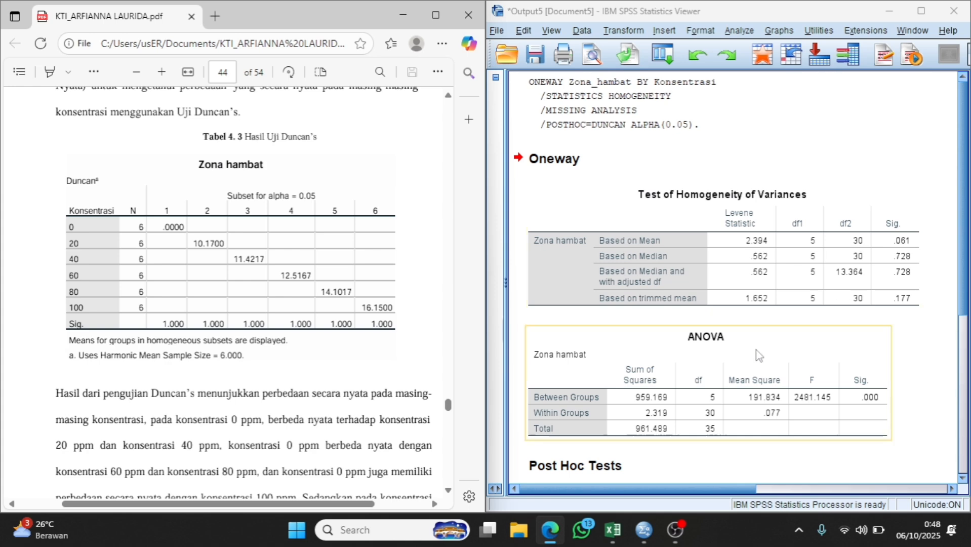
{"action": "scroll", "coordinate": [759, 355], "scroll_direction": "down", "scroll_amount": 2}
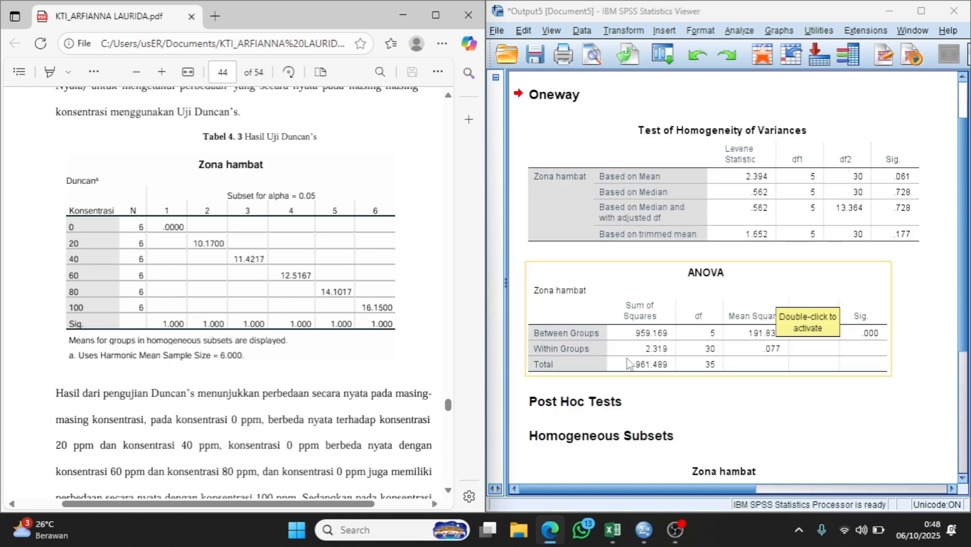
{"action": "left_click", "coordinate": [650, 390]}
{"action": "left_click", "coordinate": [655, 405]}
{"action": "left_click", "coordinate": [813, 349]}
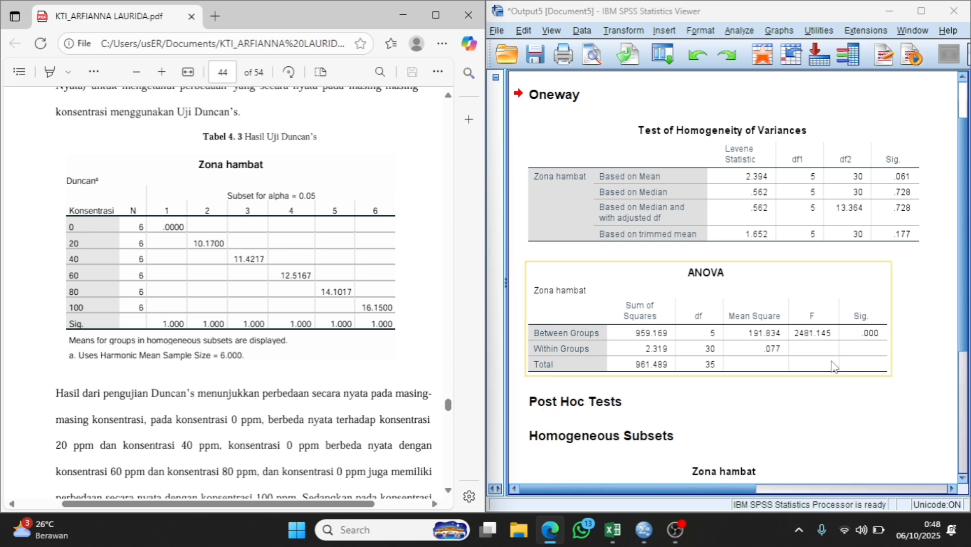
{"action": "left_click", "coordinate": [887, 400]}
{"action": "left_click", "coordinate": [927, 403]}
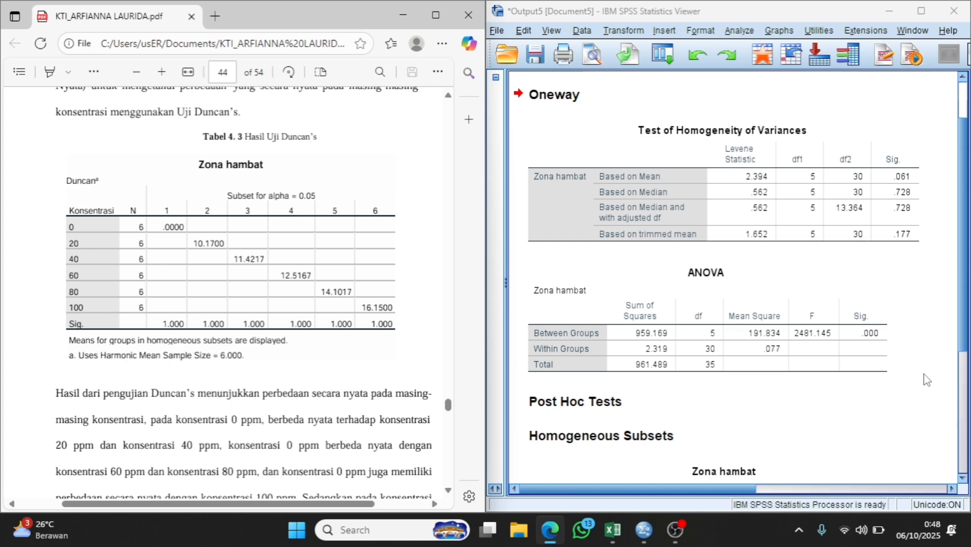
{"action": "left_click", "coordinate": [881, 380]}
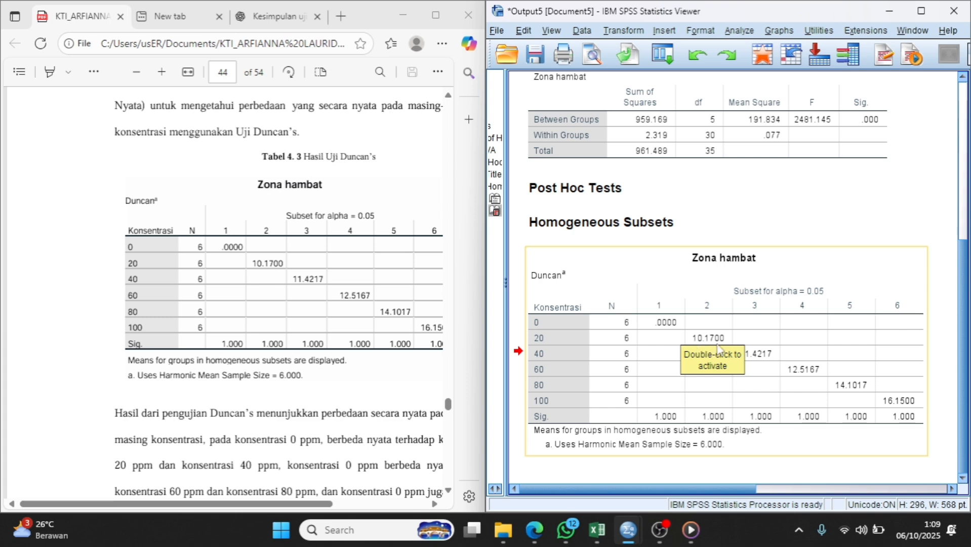
{"action": "left_click", "coordinate": [769, 379]}
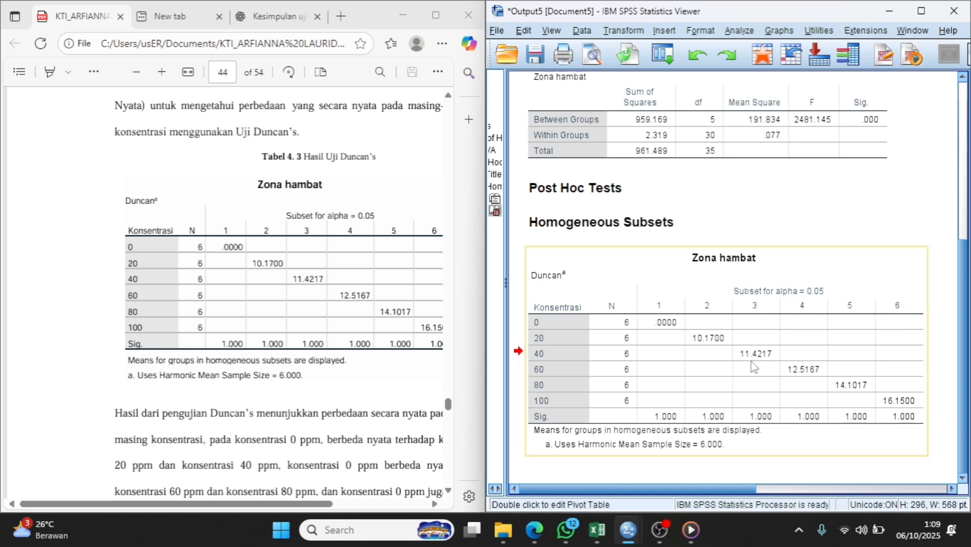